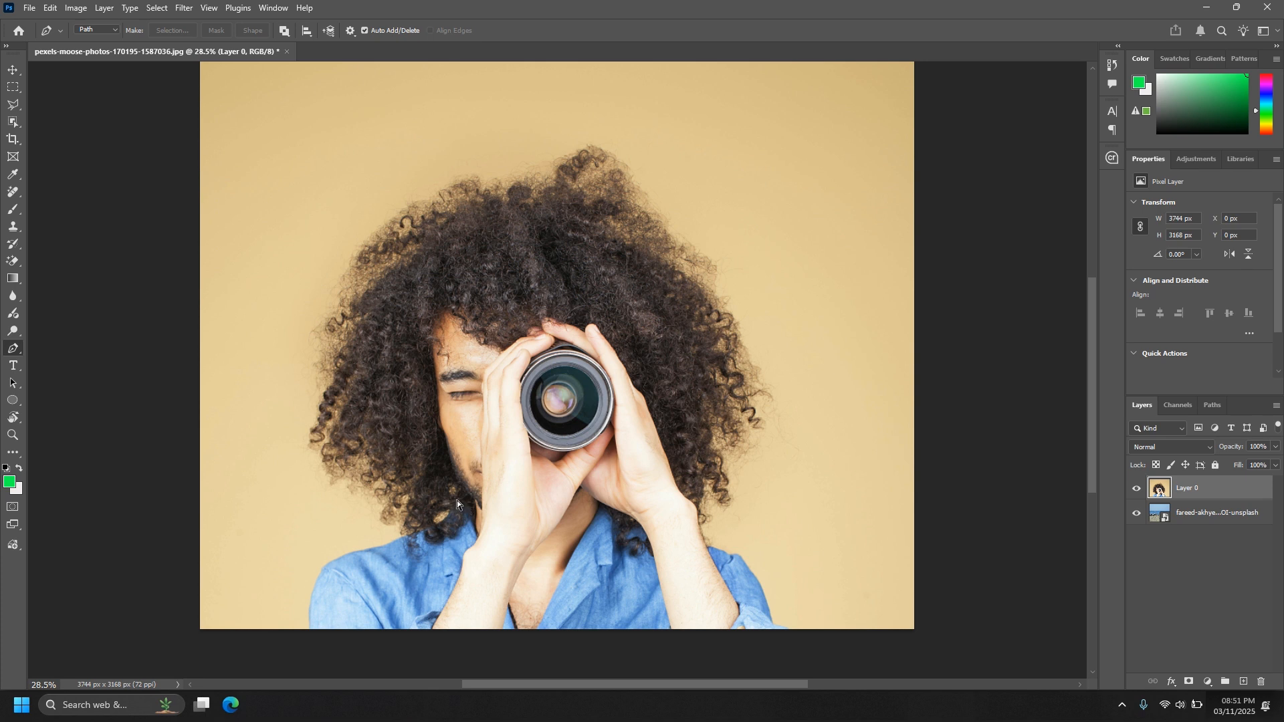
Start a Pen tool path at the photo's lower edge and trace the outer contour of the man's left-side shoulder up to the hair.
key(ctrl+plus)
key(ctrl+plus)
key(ctrl+plus)
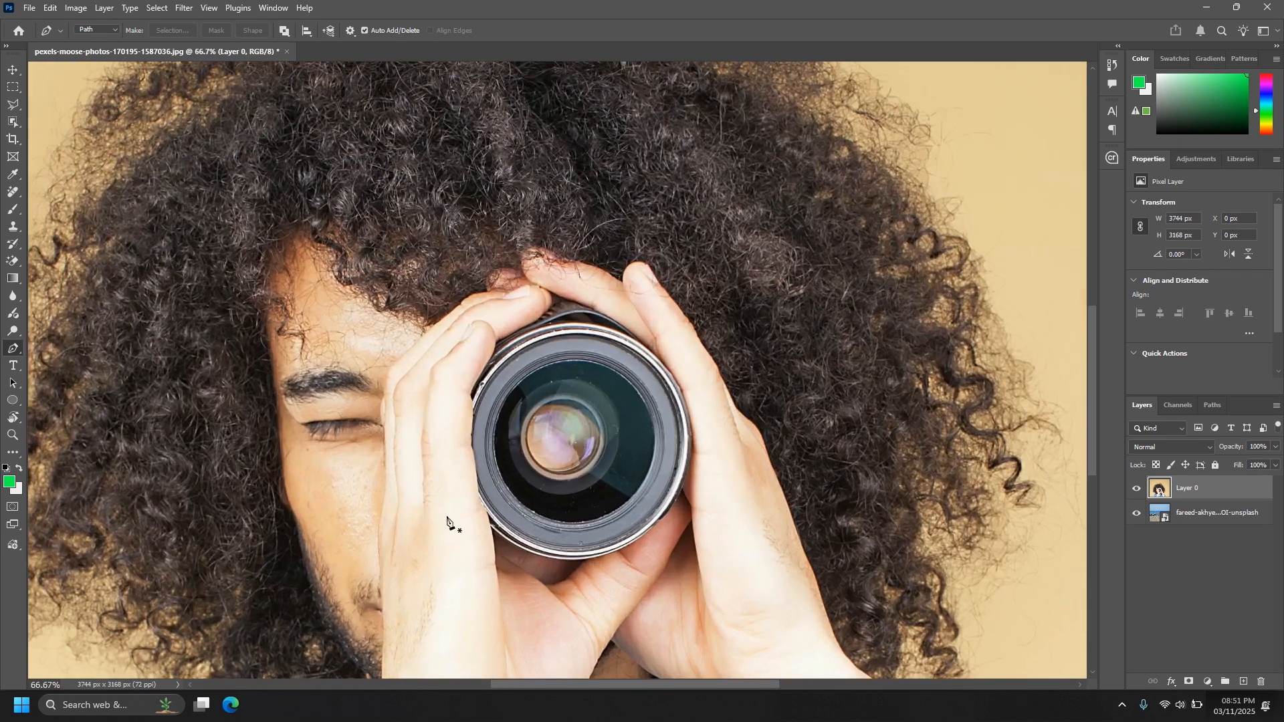
drag(463, 498, 631, 272)
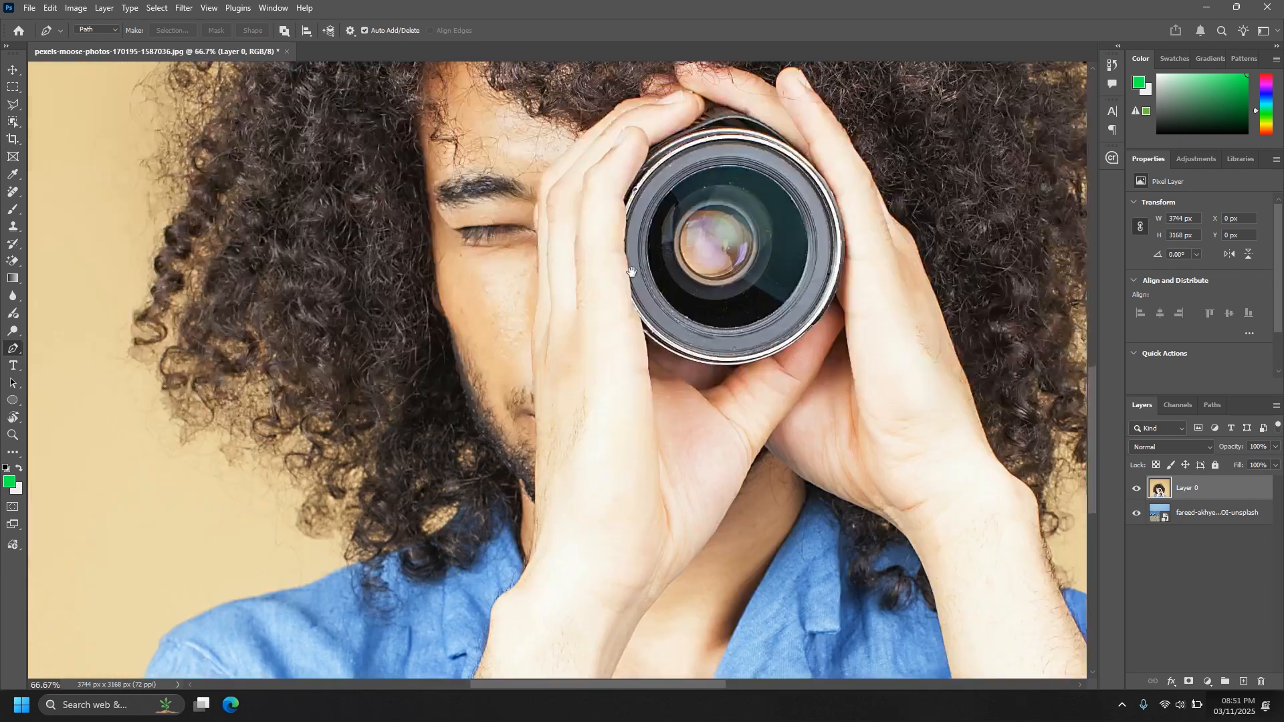
drag(446, 601, 622, 318)
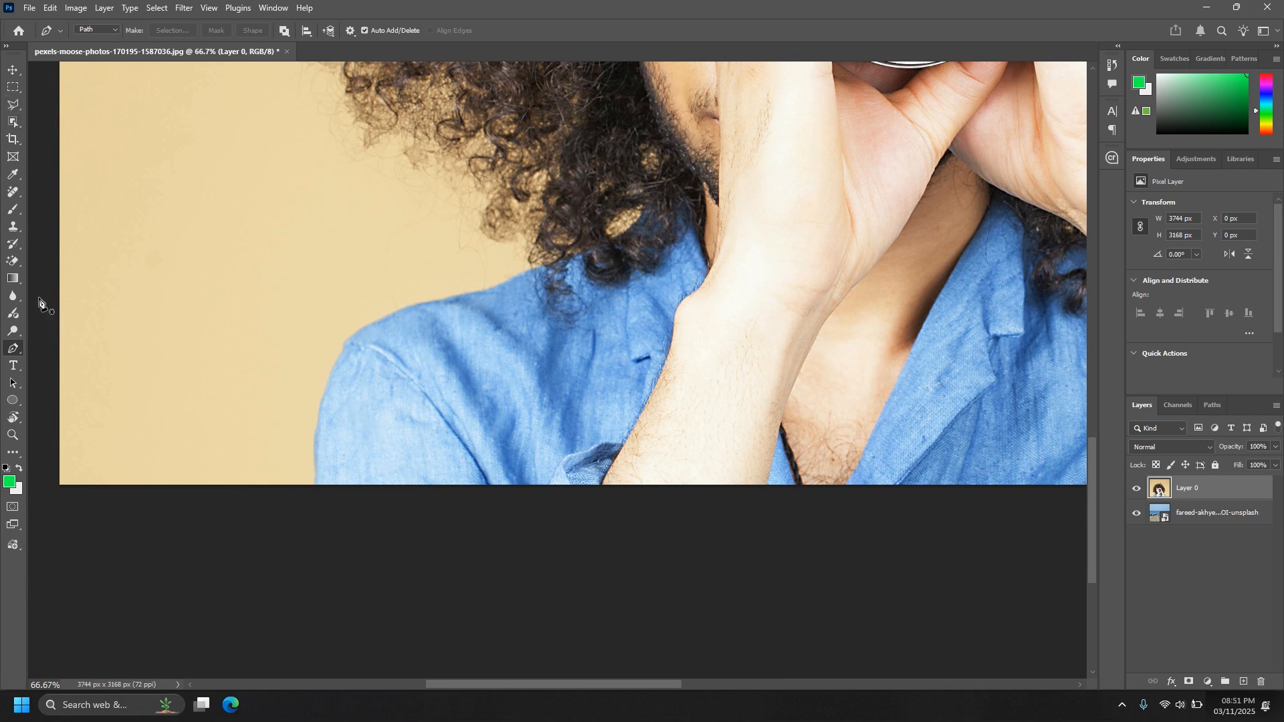
click(315, 482)
click(337, 353)
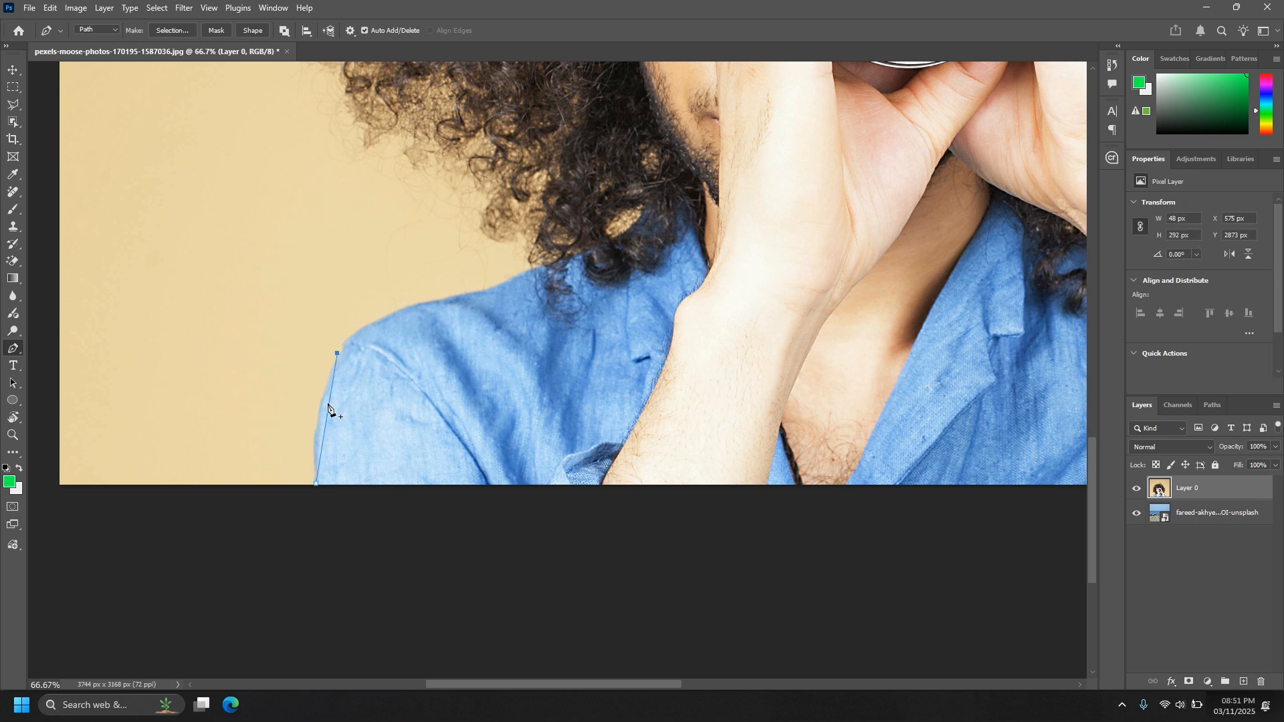
click(430, 302)
drag(386, 327, 378, 319)
drag(417, 390, 335, 500)
click(408, 397)
drag(450, 374, 440, 360)
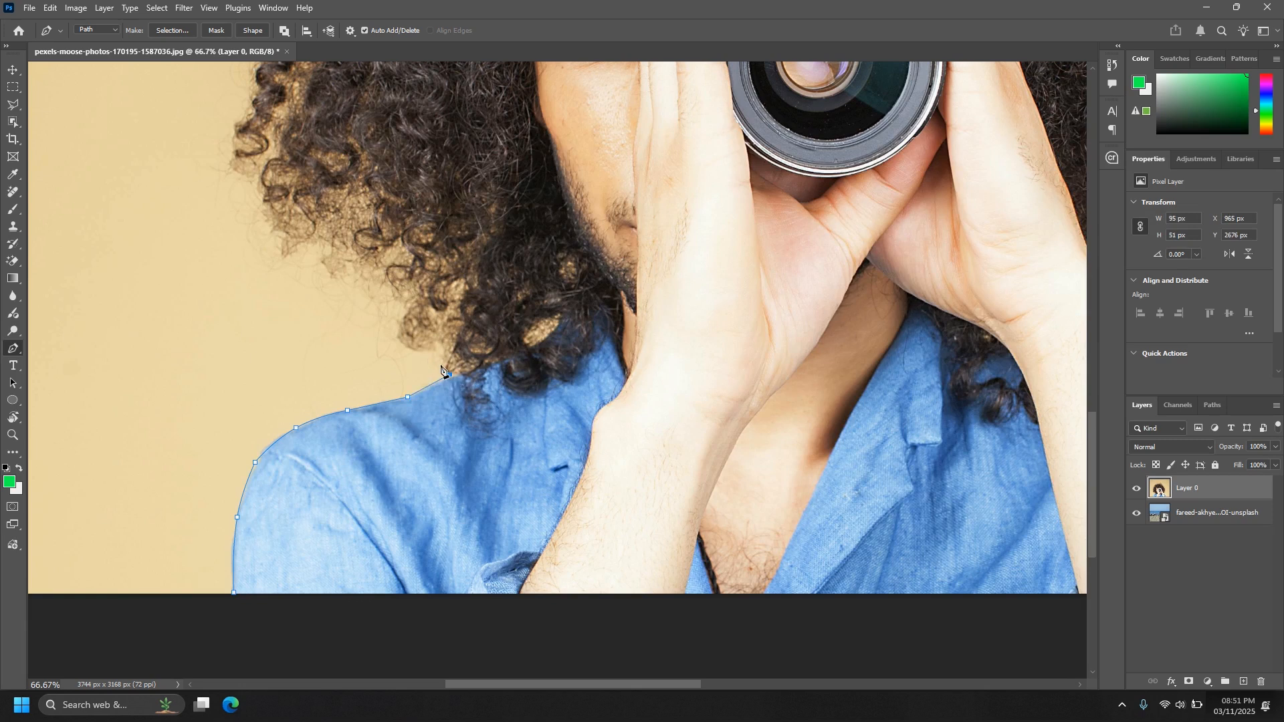
Continue the path loosely around the lower-left curls, leaving a margin of backdrop outside the hair.
click(409, 351)
key(ctrl+z)
click(438, 353)
click(418, 352)
click(370, 325)
click(331, 301)
key(ctrl+minus)
key(ctrl+minus)
click(401, 297)
click(386, 266)
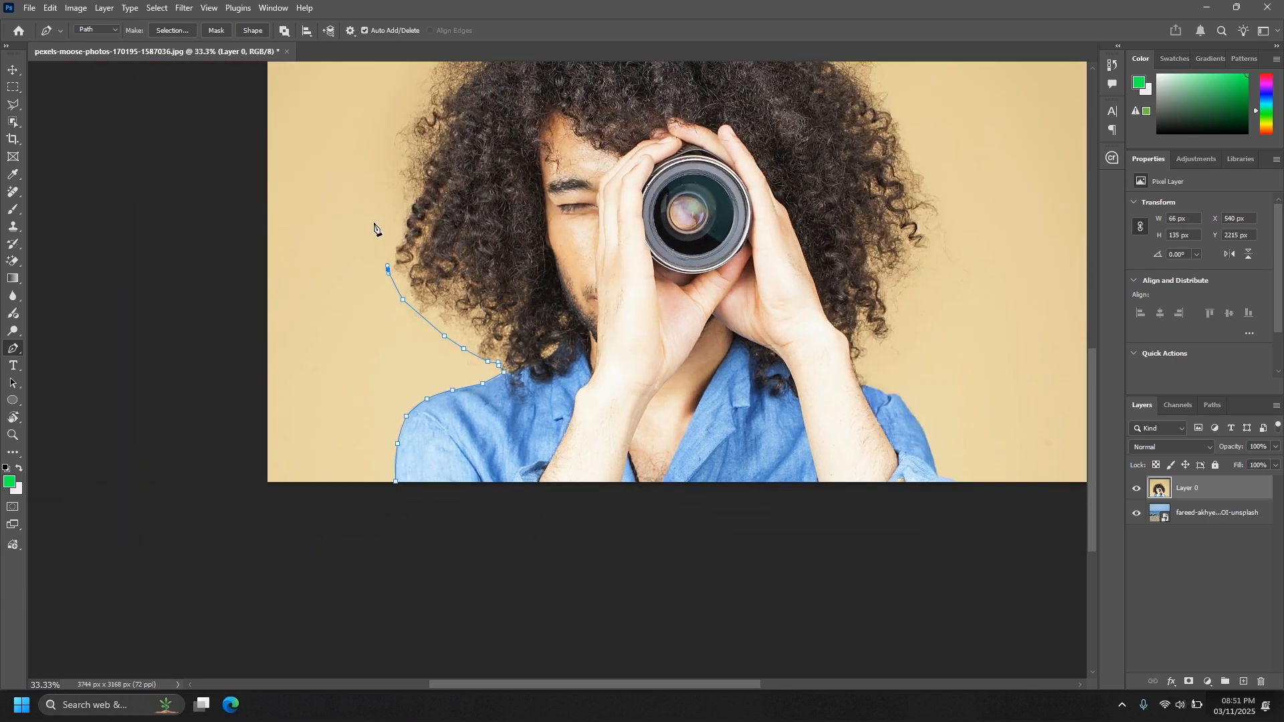
Extend the path up the left side and over the crown of the hair, keeping clear of the curls.
click(371, 220)
drag(386, 172, 365, 330)
click(365, 290)
click(380, 235)
drag(407, 223, 389, 295)
click(420, 228)
click(474, 173)
click(579, 146)
click(637, 124)
click(699, 126)
click(713, 131)
click(774, 181)
Carry the path down the right side of the hair with a loose margin, ending near the lower-right curls.
scroll(797, 232, down, 2)
click(805, 217)
click(836, 271)
scroll(843, 290, down, 1)
click(847, 301)
click(850, 352)
click(845, 377)
scroll(808, 401, down, 2)
click(791, 370)
scroll(691, 361, right, 3)
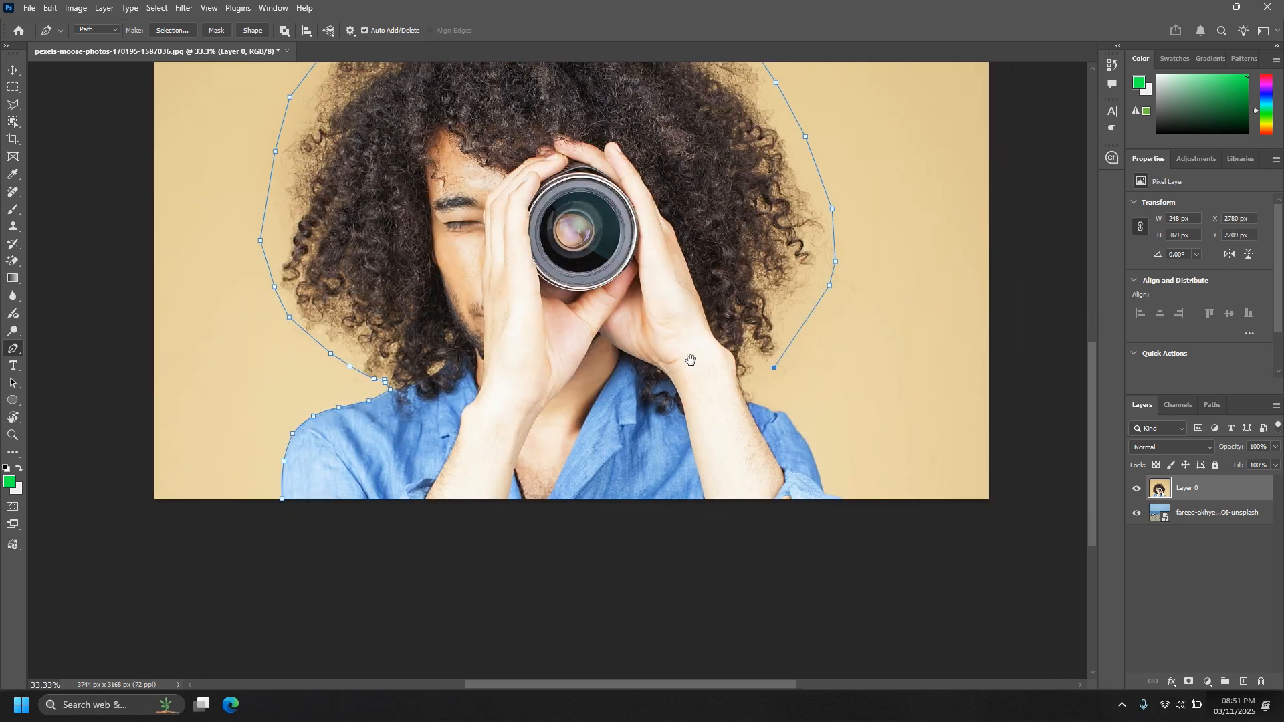
Bring the path in to the right-side arm and trace the shirt's shoulder and sleeve closely down to the cuff.
key(ctrl+plus)
key(ctrl+plus)
click(692, 310)
click(696, 335)
click(704, 357)
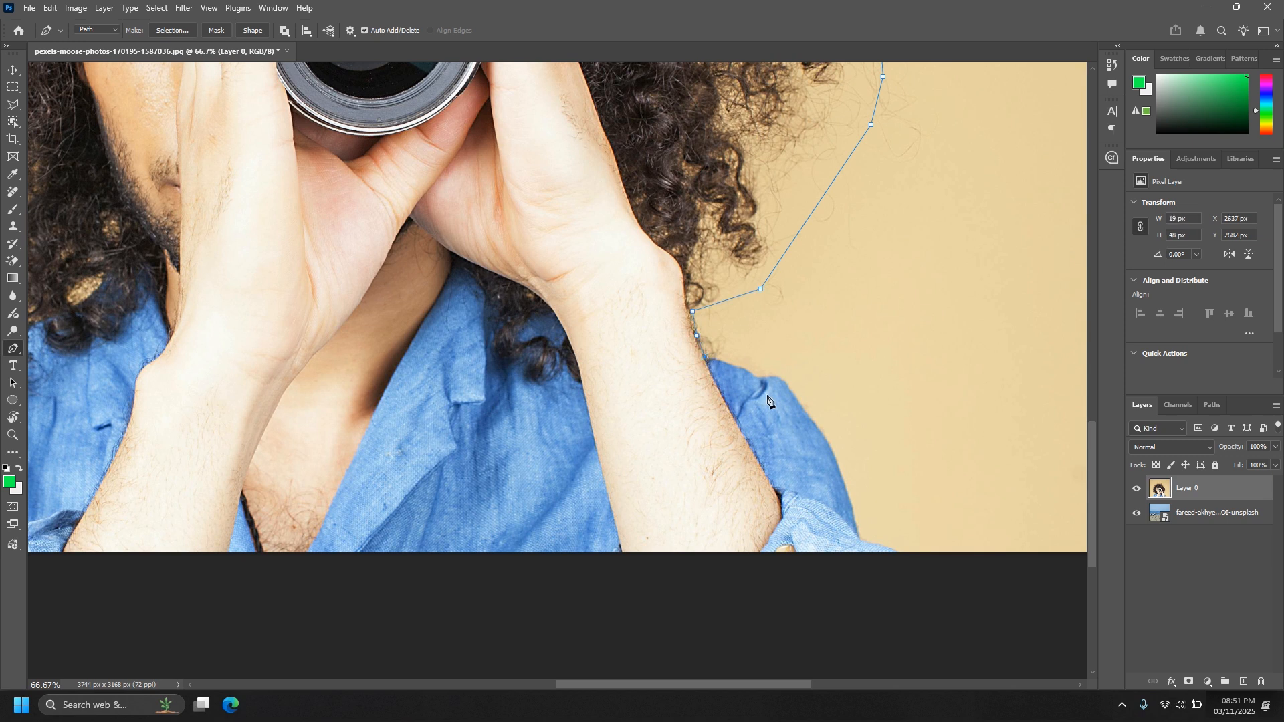
click(759, 377)
click(740, 369)
click(815, 424)
click(781, 385)
drag(842, 530, 790, 412)
click(811, 418)
drag(855, 448, 822, 432)
Run the path below the photo's lower edge and close it at its starting point.
click(826, 495)
click(689, 521)
key(ctrl+minus)
key(ctrl+minus)
key(ctrl+minus)
key(ctrl+minus)
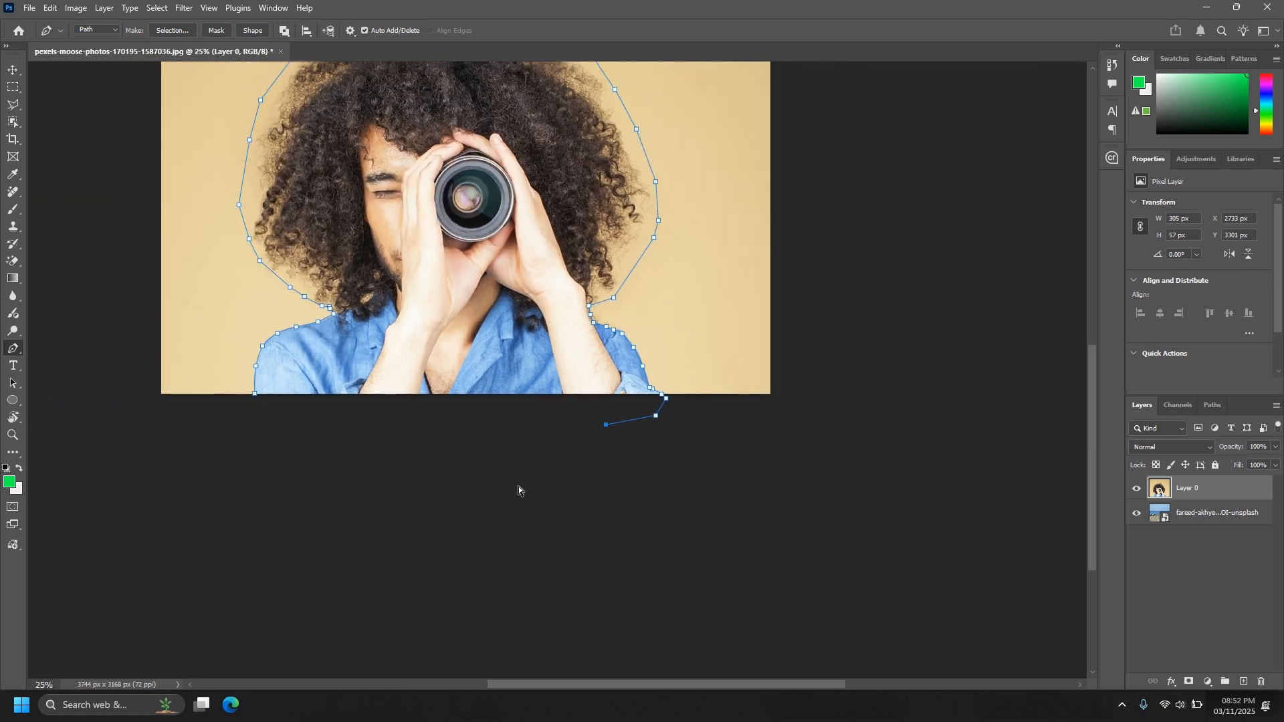
drag(419, 403, 494, 459)
click(440, 459)
click(424, 443)
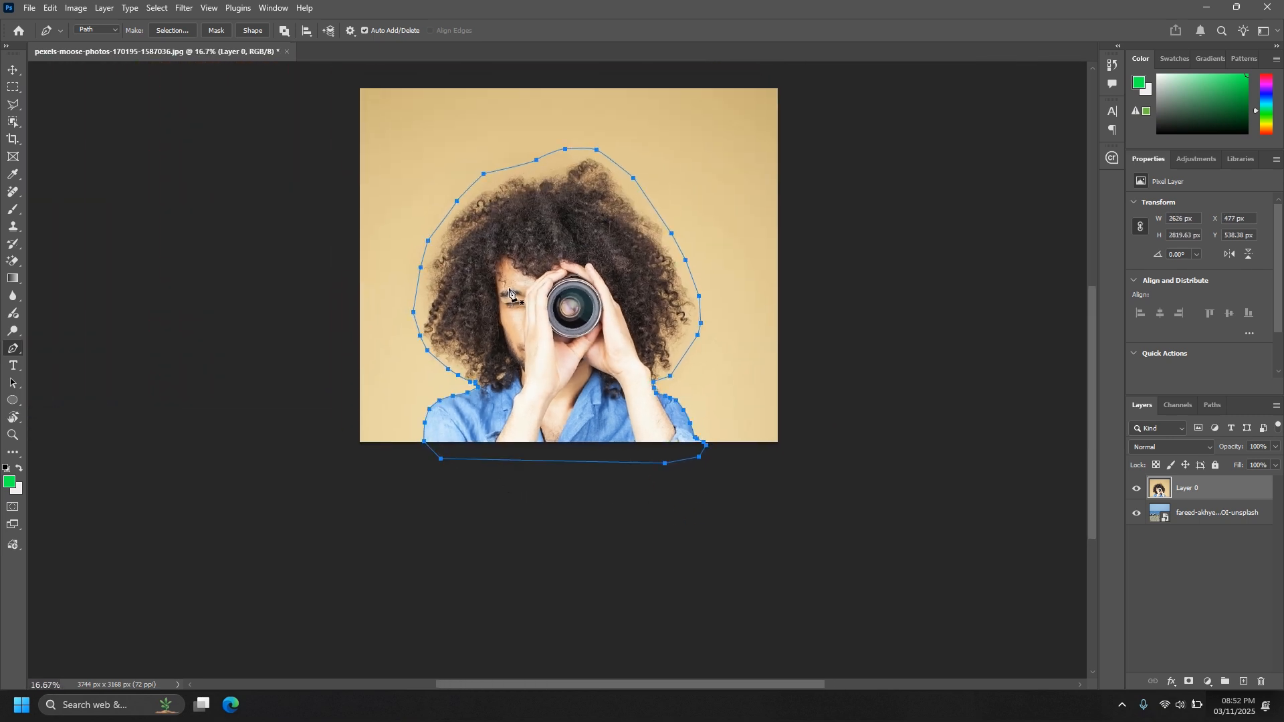
Convert the closed path into a new anti-aliased selection with a 0.5 pixel feather radius.
right_click(508, 282)
click(558, 339)
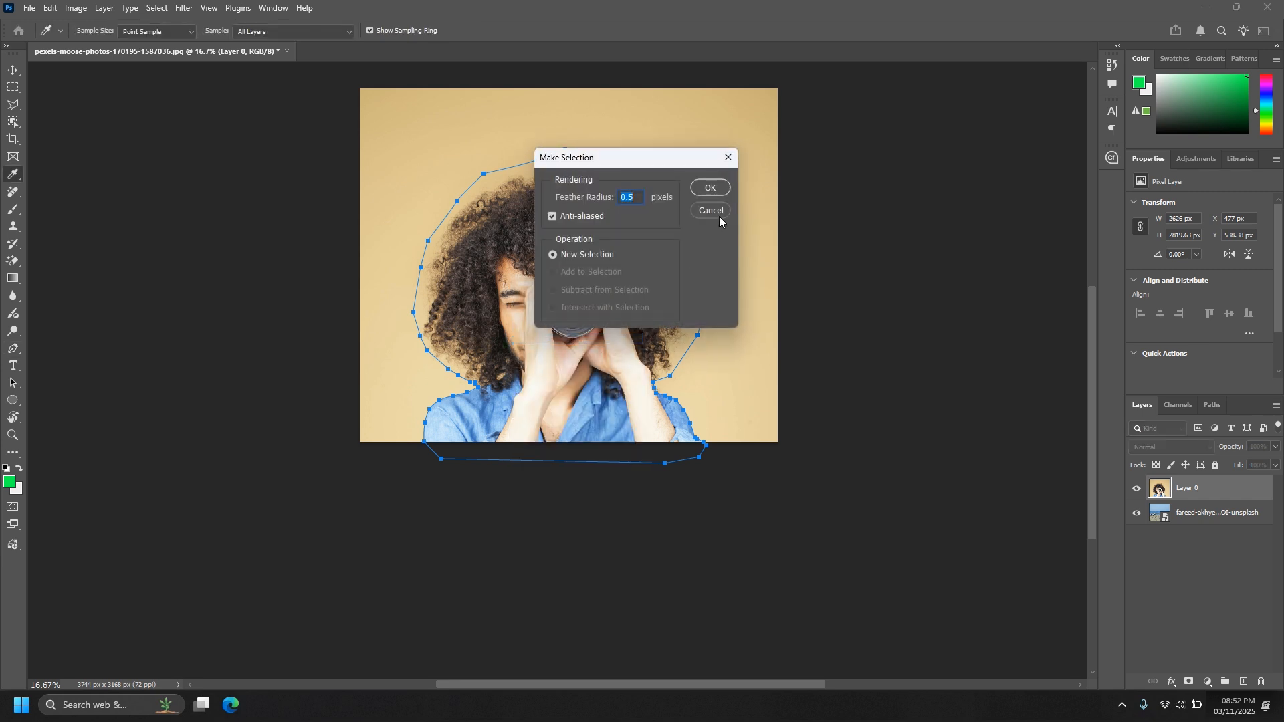
click(710, 190)
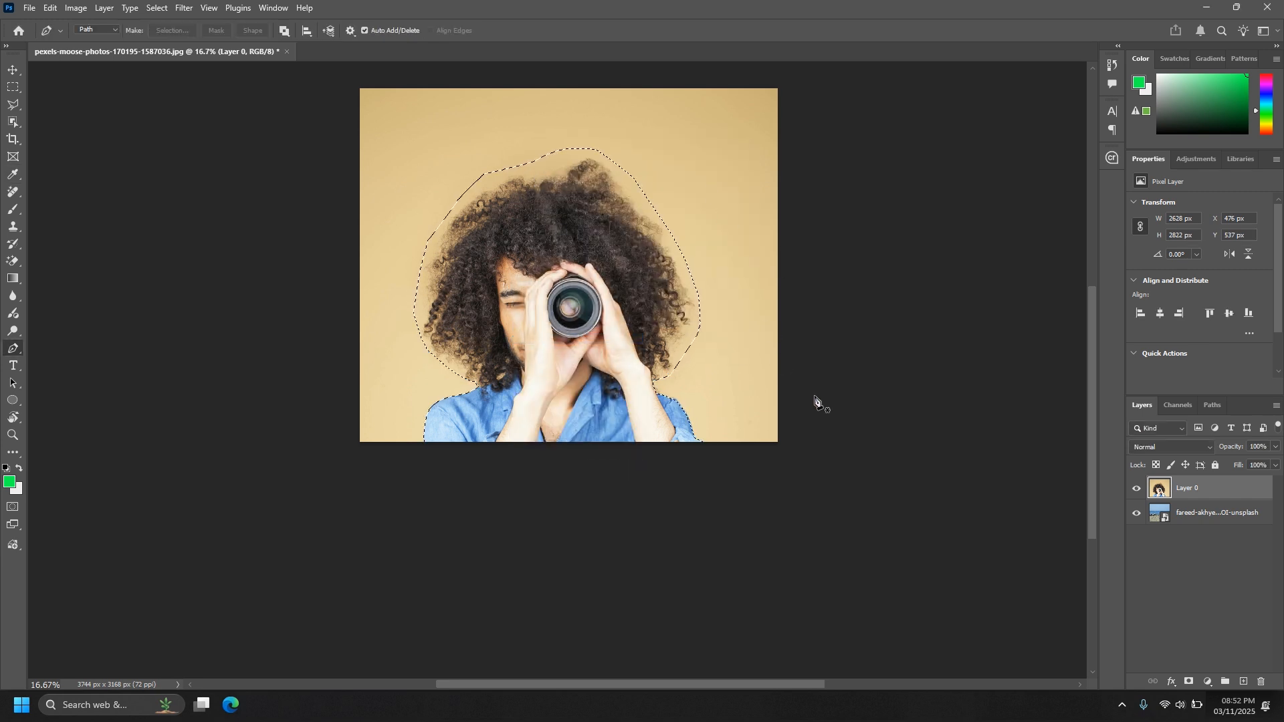
Copy the selected man to a new layer and hide Layer 0.
key(ctrl+j)
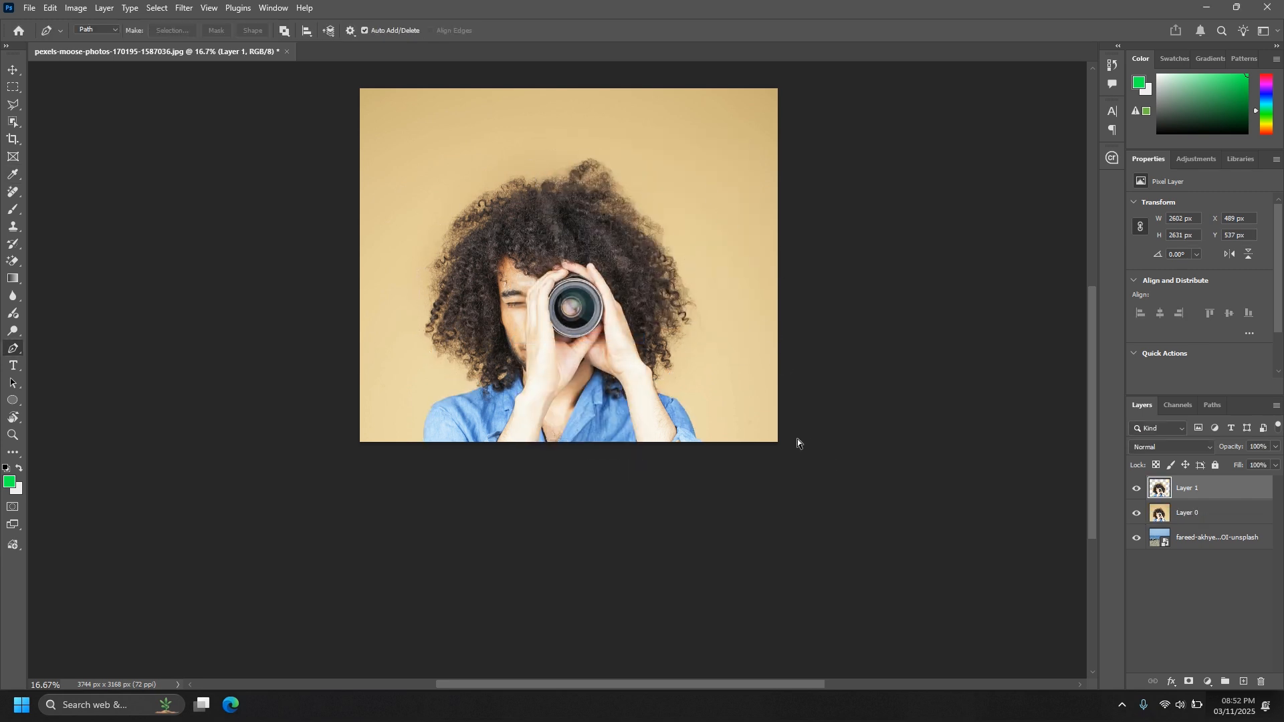
click(1137, 515)
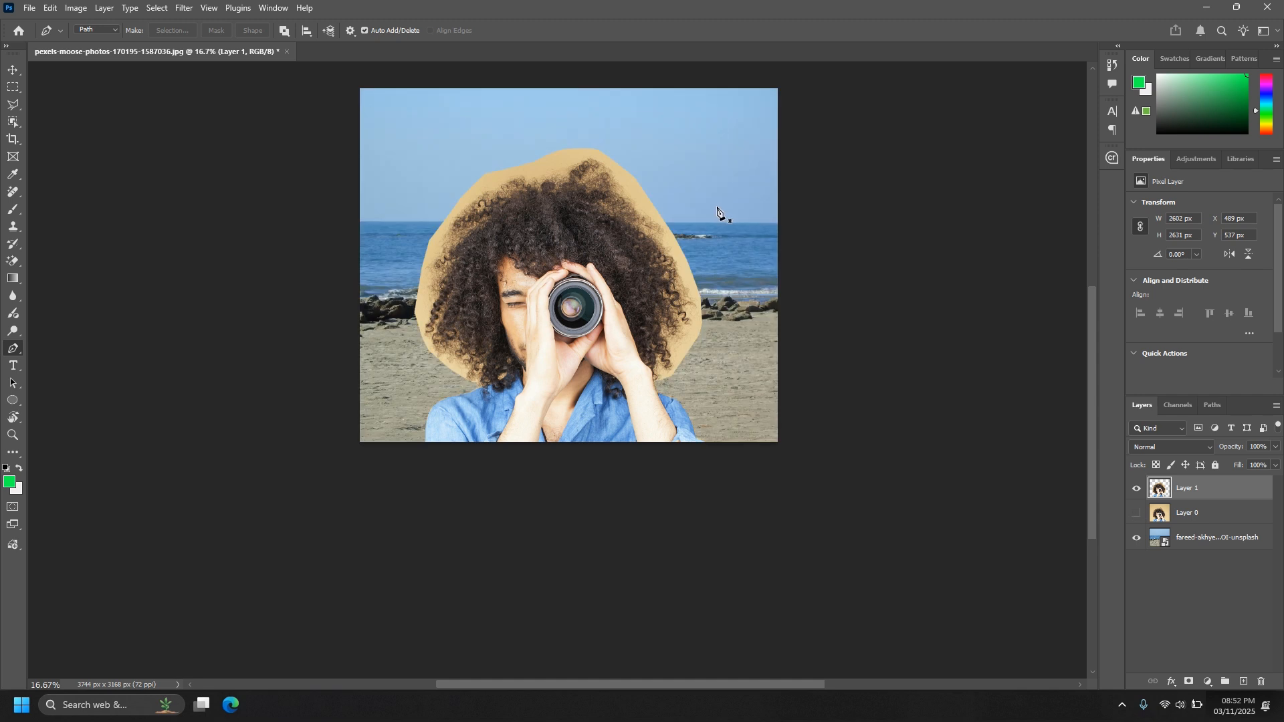
Switch to the Background Eraser with Discontiguous limits and set its tolerance to 47%.
key(ctrl+plus)
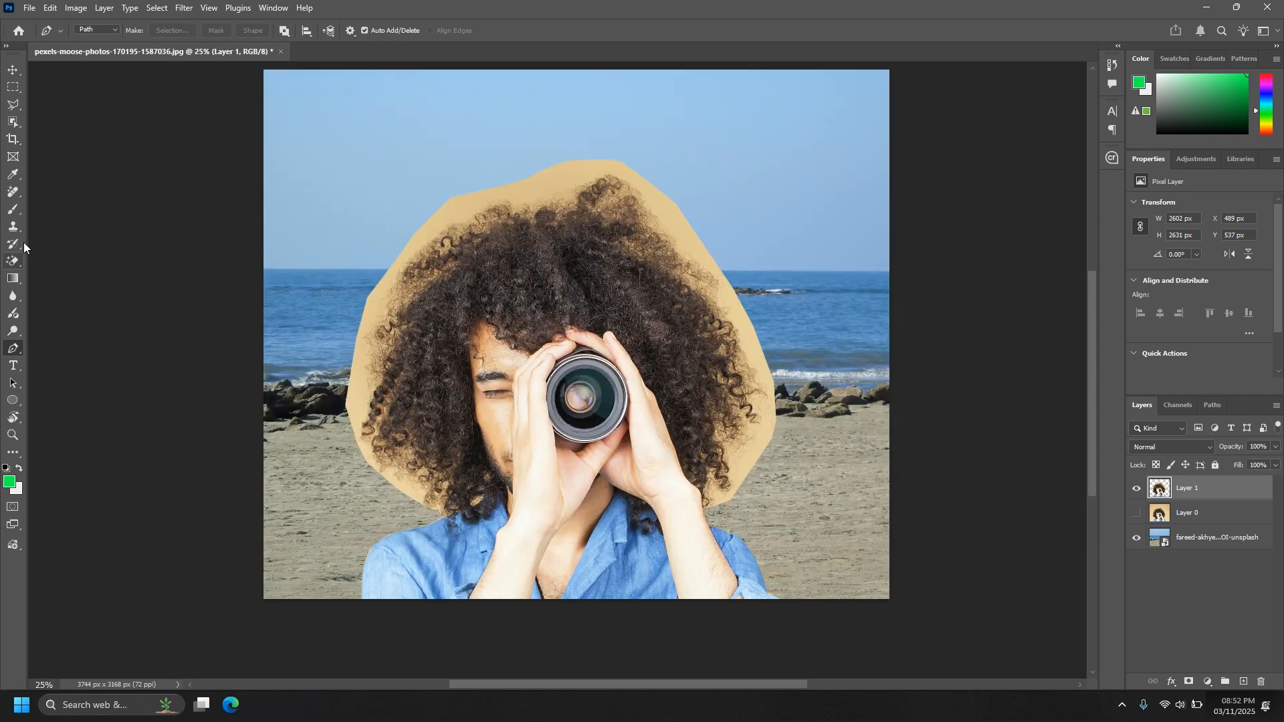
click(16, 262)
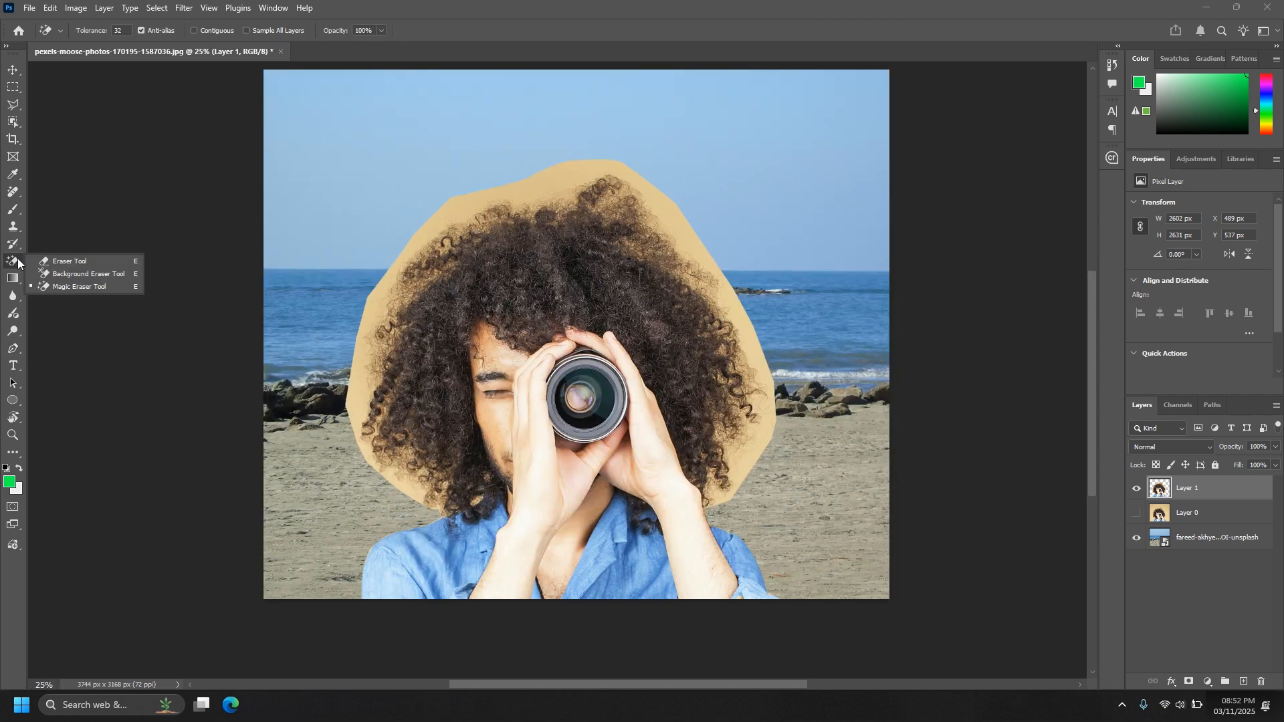
click(73, 271)
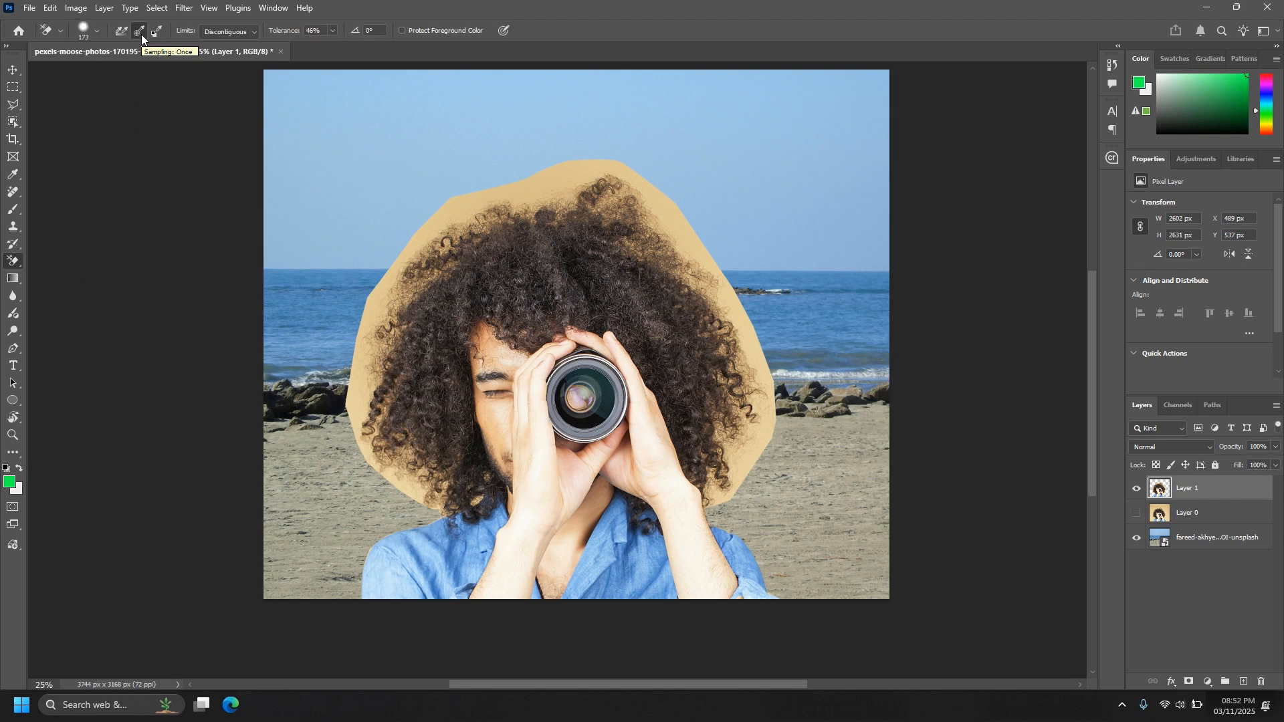
click(227, 31)
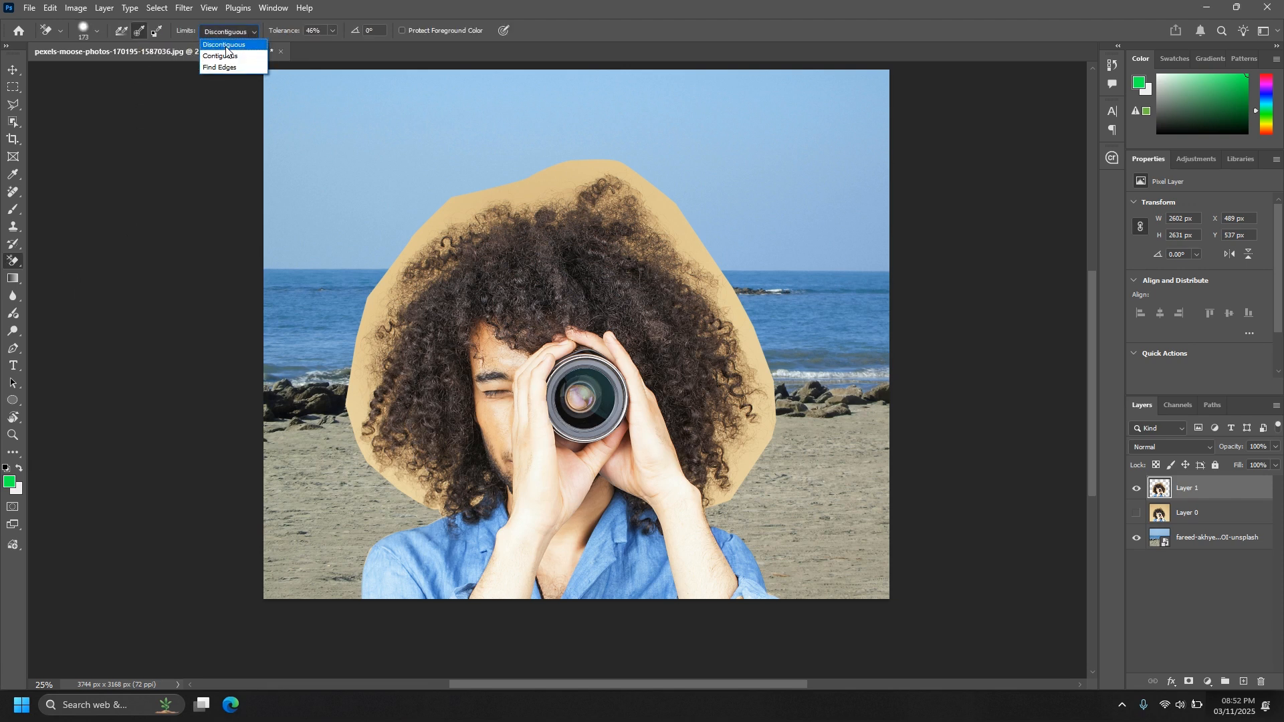
click(226, 46)
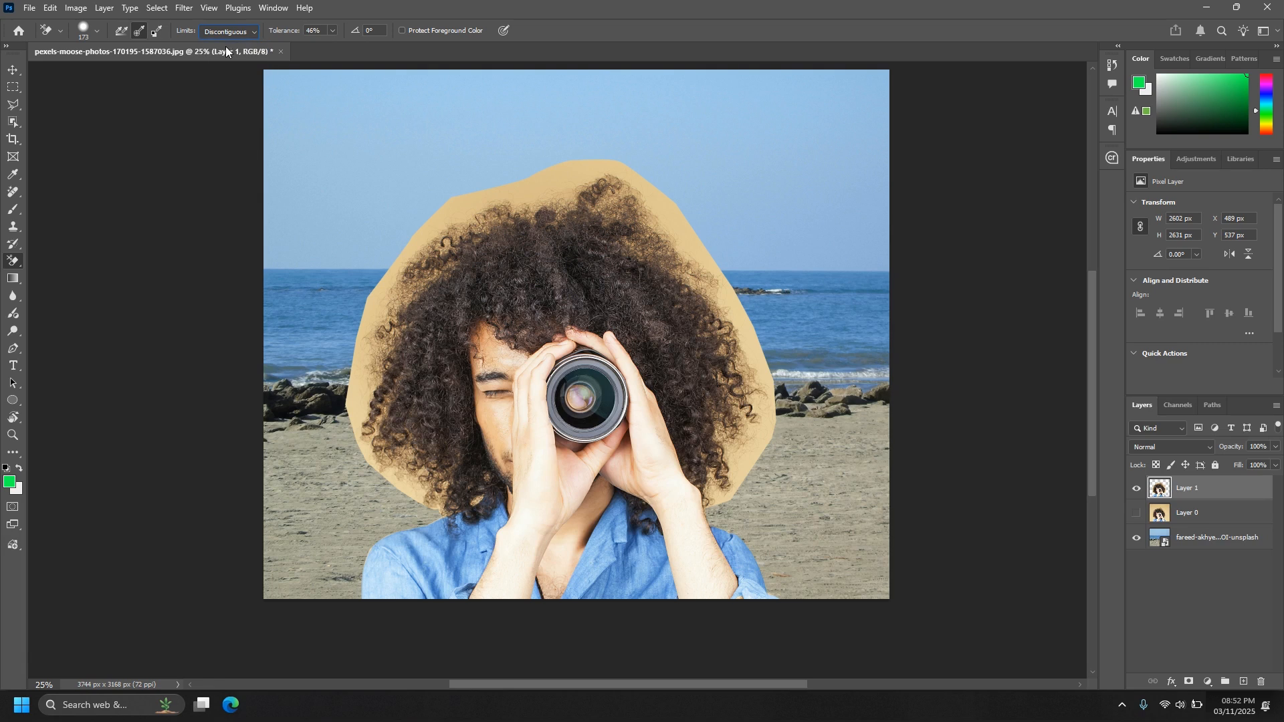
click(332, 31)
Adjust the Background Eraser brush's hardness and set its size to 175 px.
right_click(530, 118)
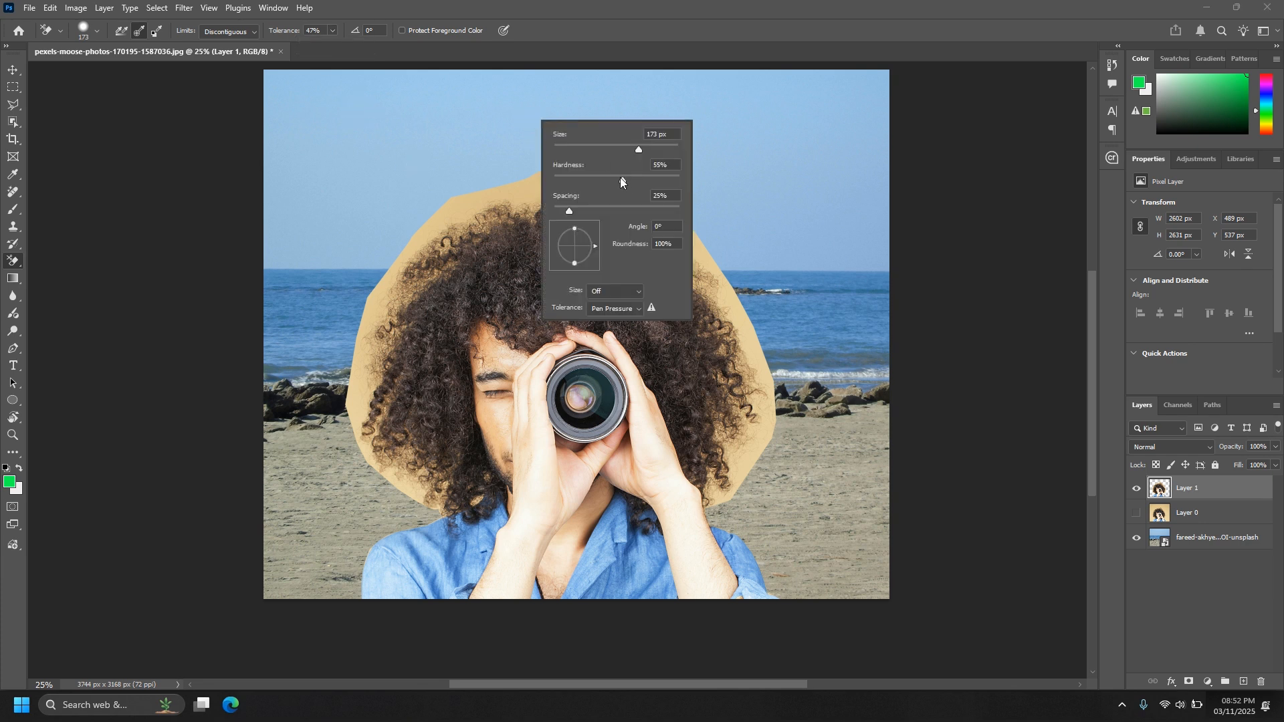
drag(638, 178, 637, 177)
click(639, 148)
key(Return)
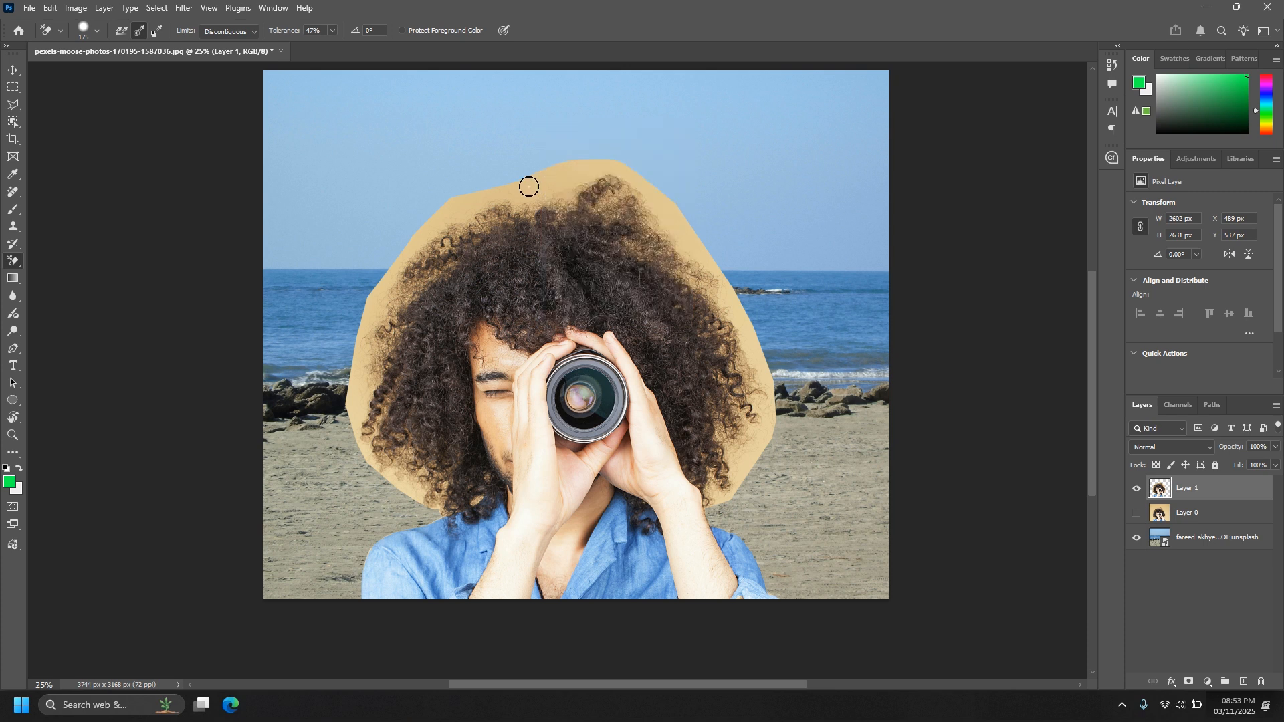
Erase the tan backdrop around the whole outline of the hair on Layer 1.
mouse_move(528, 187)
mouse_down()
mouse_move(559, 171)
mouse_move(512, 193)
mouse_move(582, 181)
mouse_move(574, 169)
mouse_move(633, 185)
mouse_move(546, 203)
mouse_move(662, 232)
mouse_move(615, 191)
mouse_move(676, 223)
mouse_move(658, 195)
mouse_move(711, 260)
mouse_move(661, 230)
mouse_move(688, 256)
mouse_move(618, 235)
mouse_move(726, 308)
mouse_move(706, 295)
mouse_move(720, 273)
mouse_move(741, 330)
mouse_move(729, 319)
mouse_move(730, 357)
mouse_move(720, 325)
mouse_move(715, 493)
mouse_move(747, 414)
mouse_move(749, 452)
mouse_move(767, 424)
mouse_move(744, 352)
mouse_move(739, 367)
mouse_move(754, 399)
mouse_up()
mouse_move(541, 174)
mouse_down()
mouse_move(486, 184)
mouse_move(507, 159)
mouse_up()
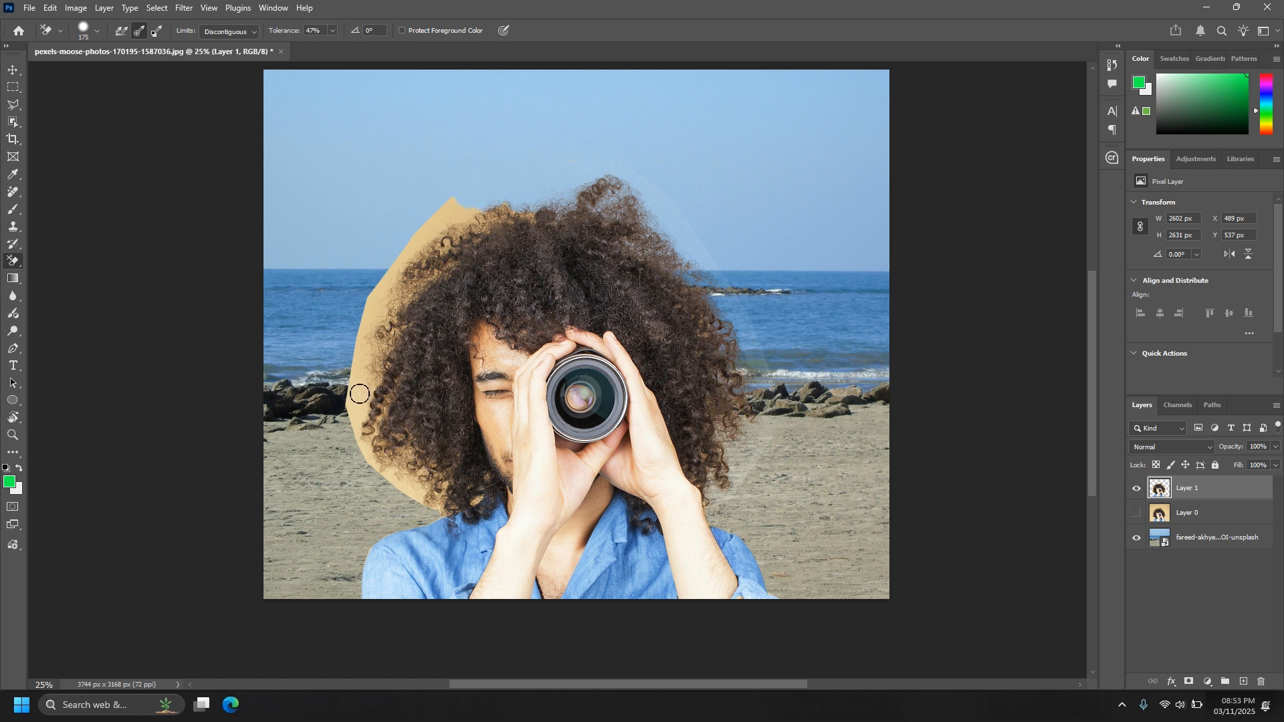
mouse_move(360, 394)
mouse_down()
mouse_move(389, 274)
mouse_move(358, 357)
mouse_move(379, 365)
mouse_move(388, 306)
mouse_move(418, 206)
mouse_up()
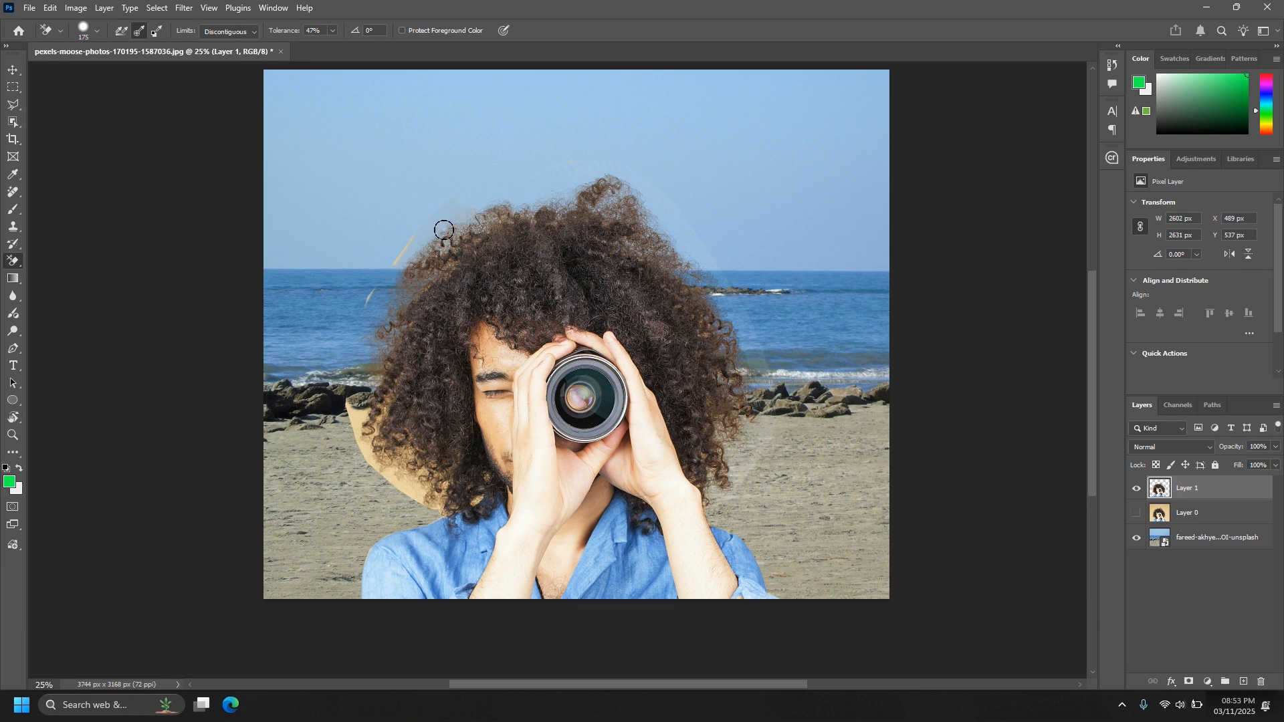
mouse_move(355, 448)
mouse_down()
mouse_move(332, 375)
mouse_move(386, 388)
mouse_move(376, 335)
mouse_move(399, 474)
mouse_move(431, 481)
mouse_move(409, 490)
mouse_move(448, 486)
mouse_up()
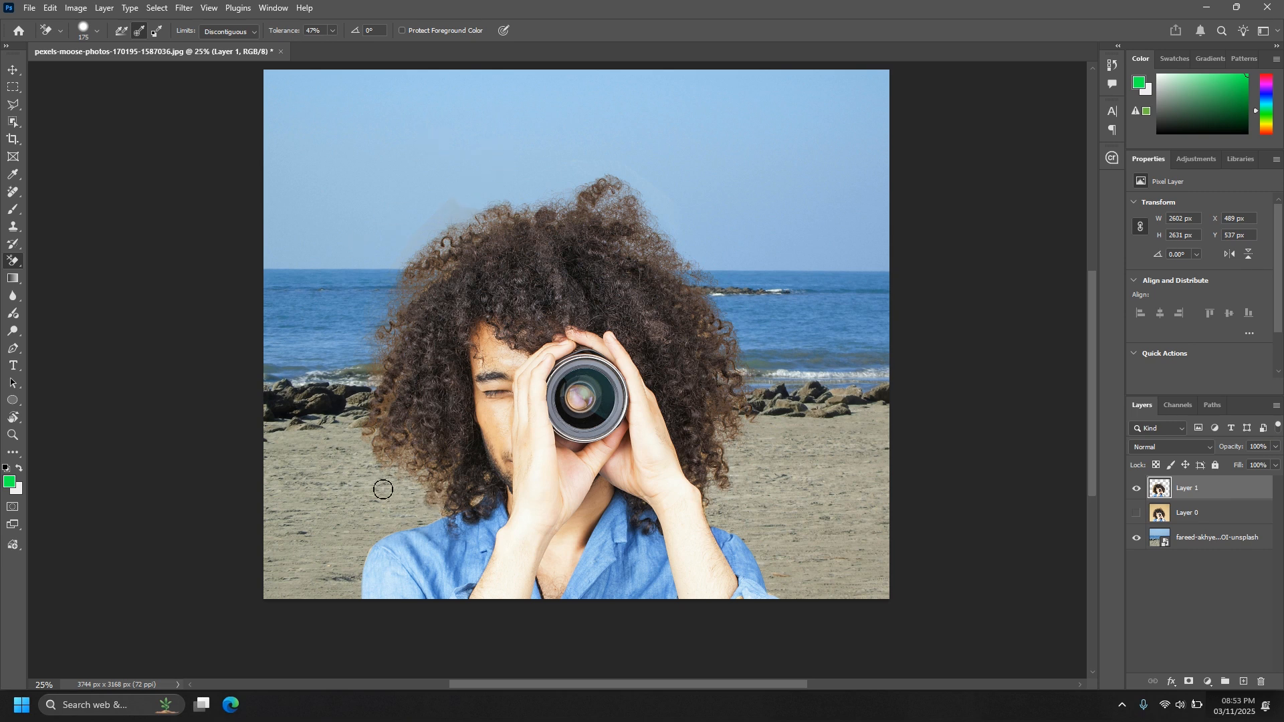
Switch to the standard Eraser and set its brush hardness to 76% at a size of 243 px.
key(ctrl+plus)
key(ctrl+plus)
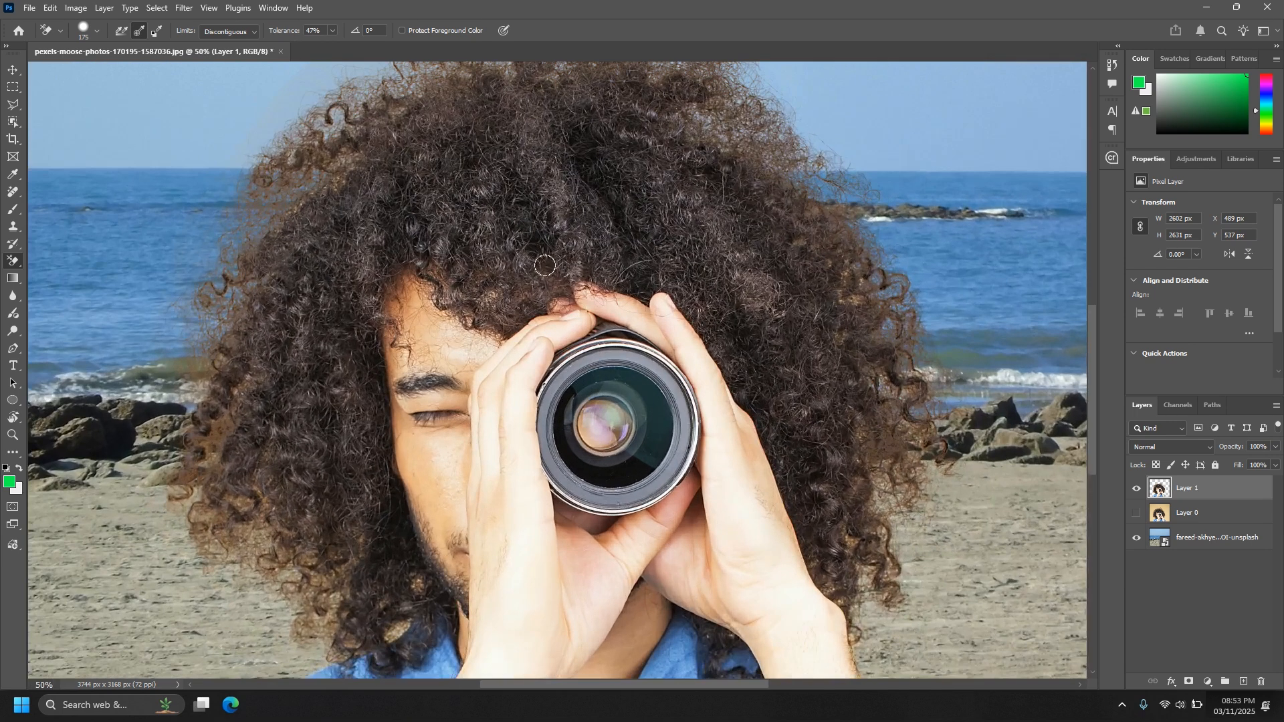
key(ctrl+plus)
key(ctrl+minus)
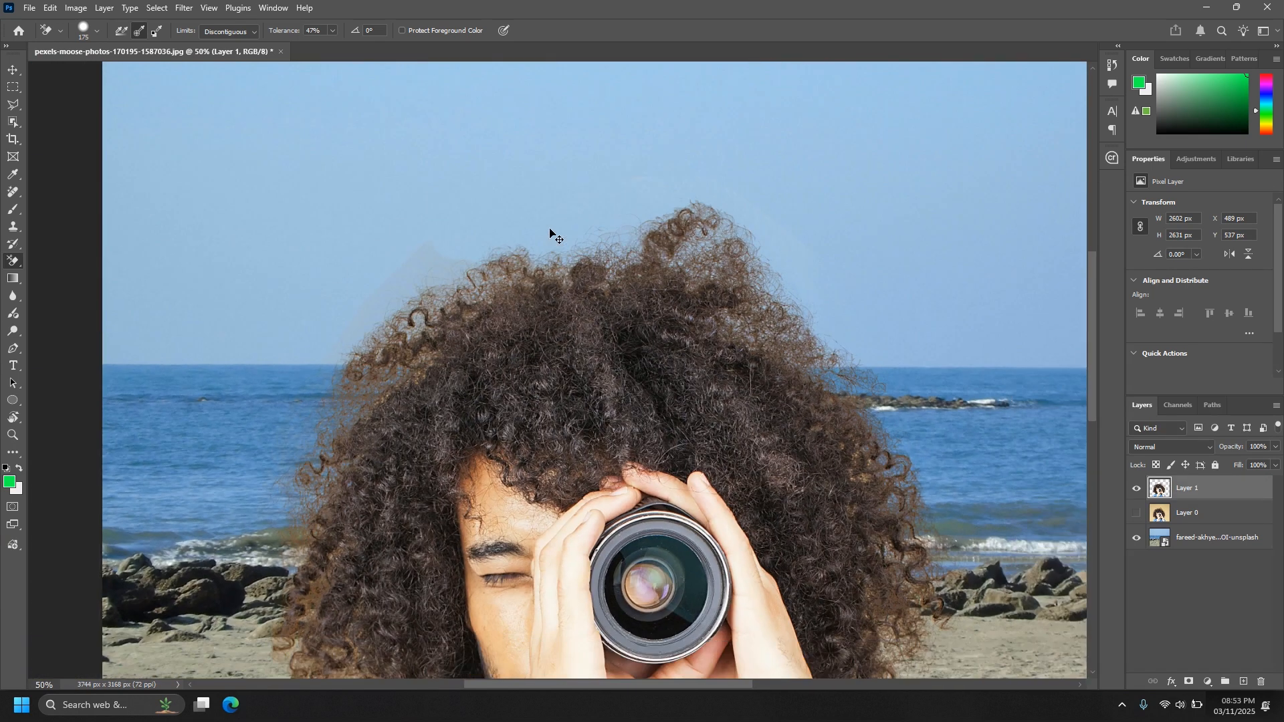
key(ctrl+minus)
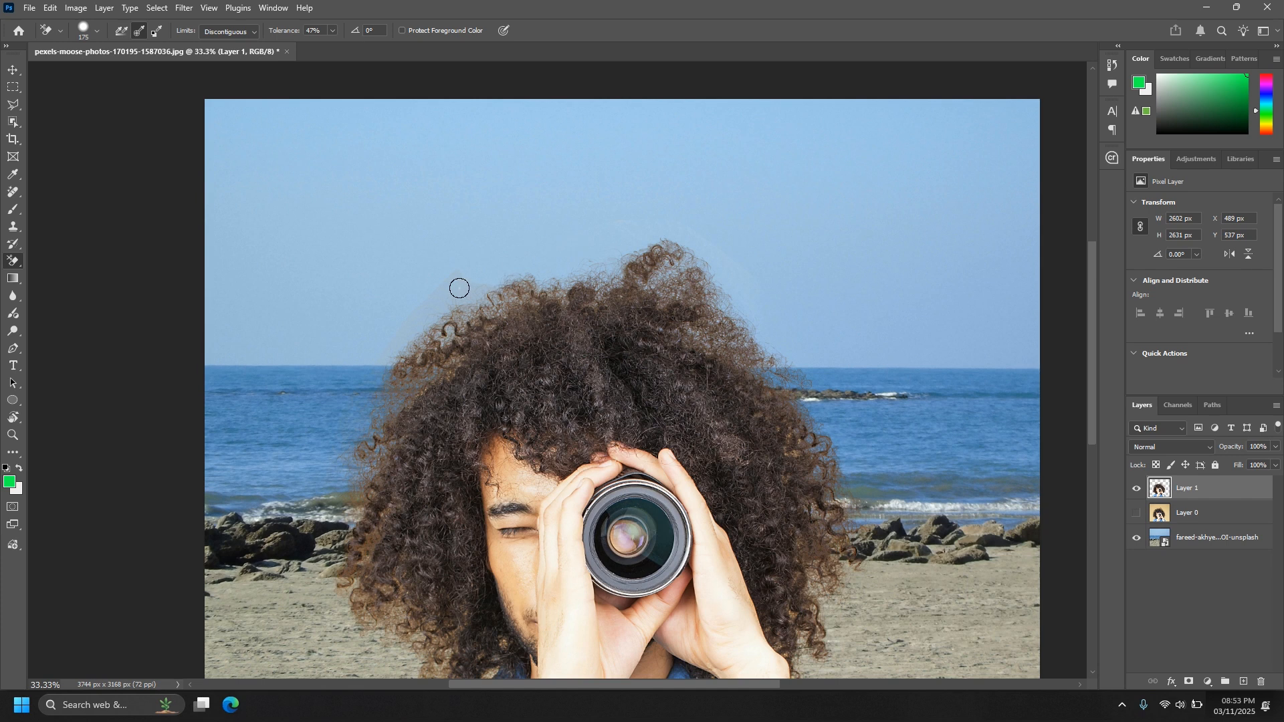
drag(479, 390, 445, 324)
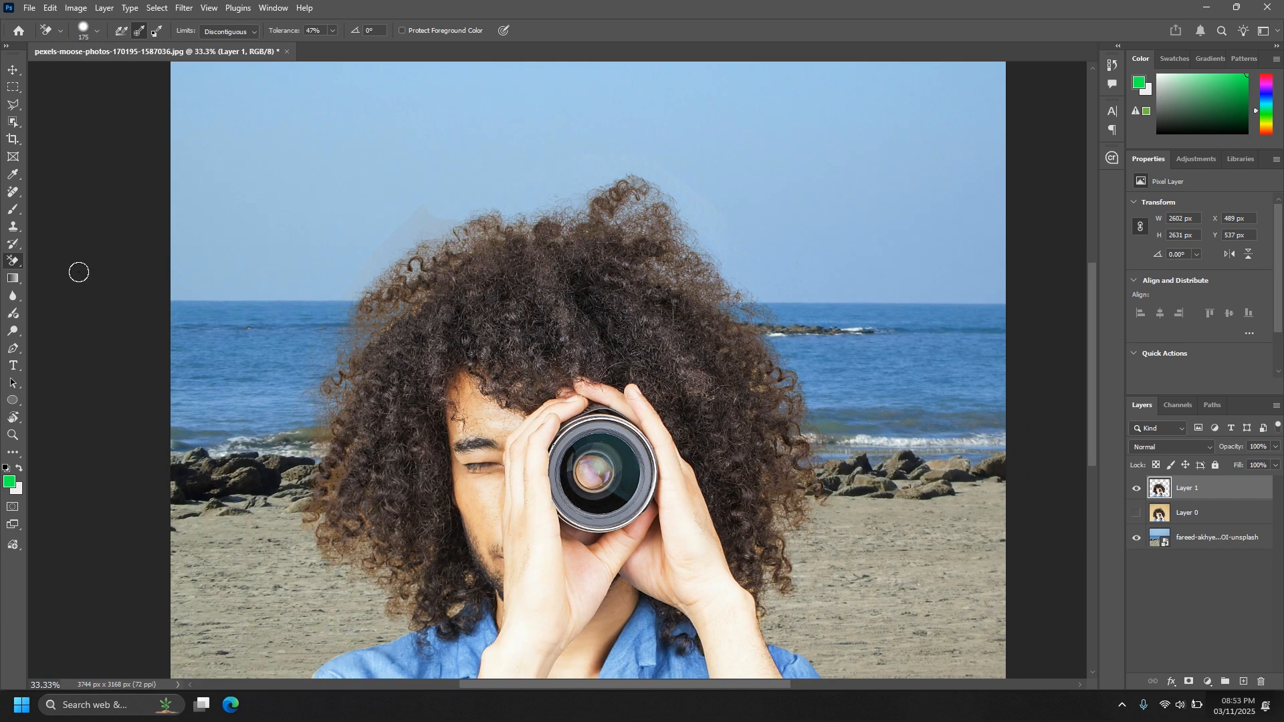
right_click(10, 265)
click(59, 261)
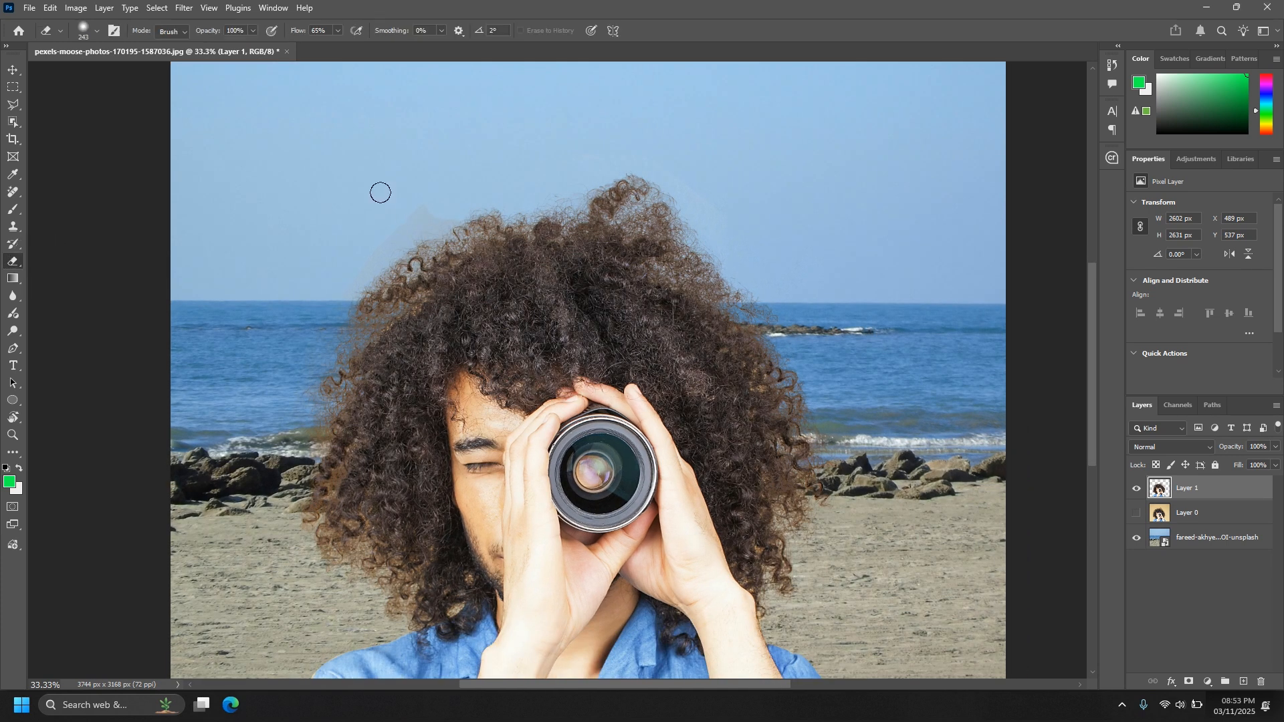
right_click(371, 179)
click(521, 252)
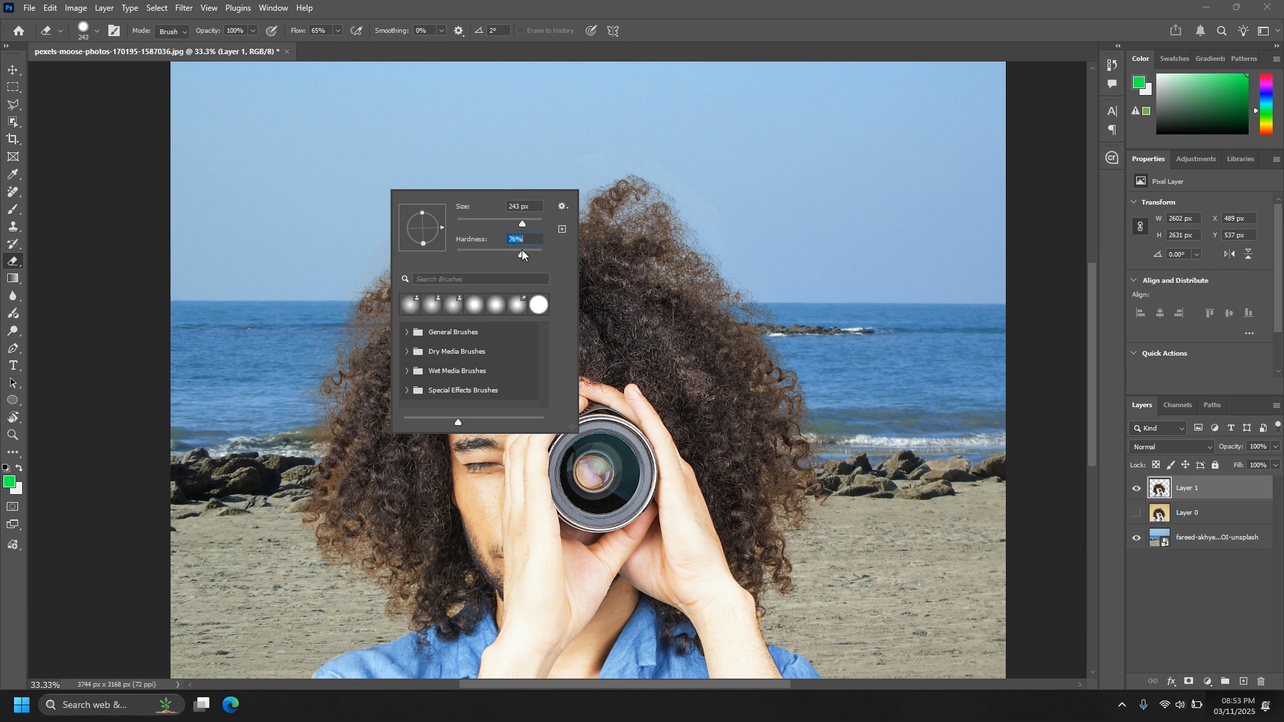
click(294, 132)
Erase the faint backdrop residue left in the sky, sea and sand around the hair's outer edge.
mouse_move(368, 165)
mouse_down()
mouse_move(405, 173)
mouse_move(370, 205)
mouse_move(421, 182)
mouse_move(382, 206)
mouse_move(409, 186)
mouse_up()
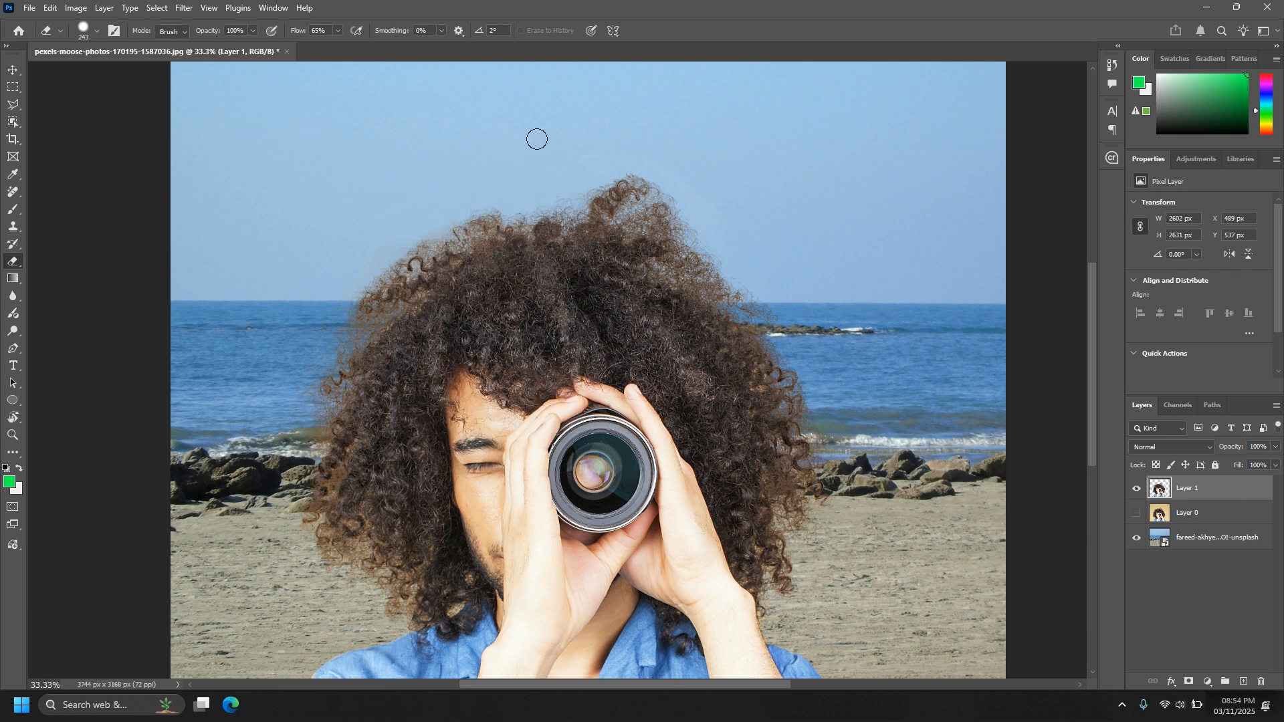
scroll(819, 278, down, 3)
scroll(819, 278, right, 1)
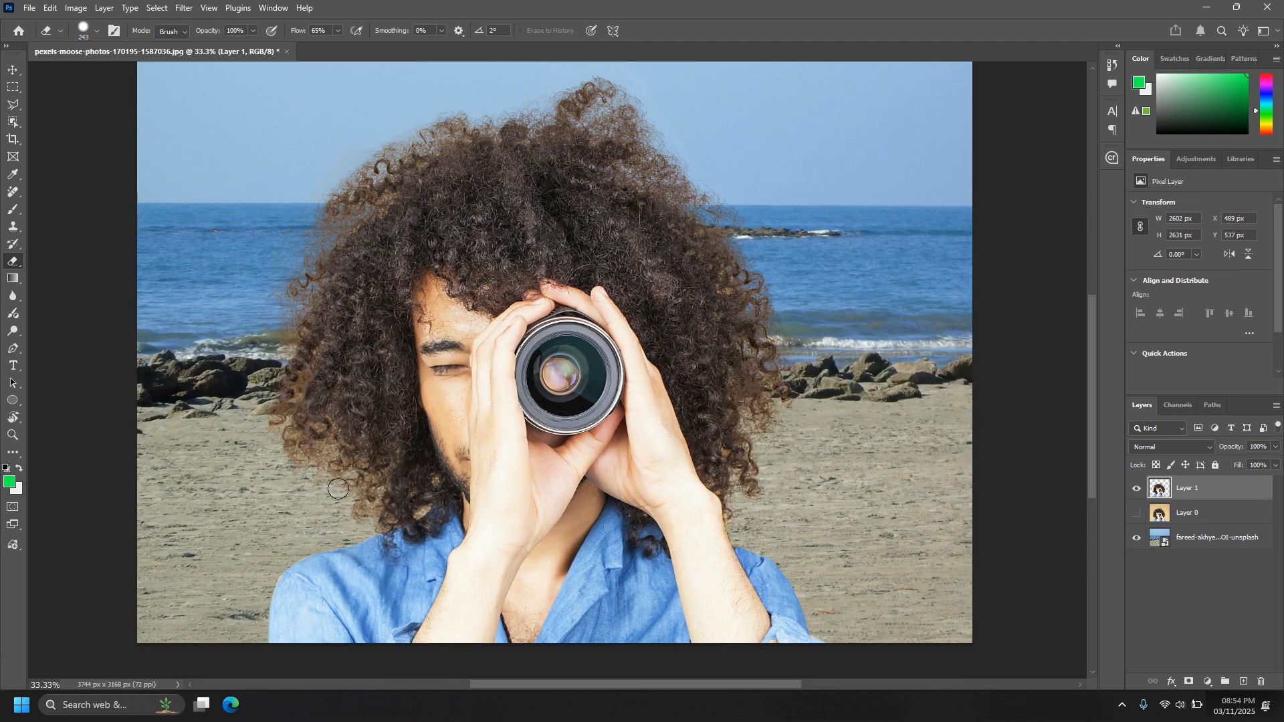
scroll(271, 187, up, 3)
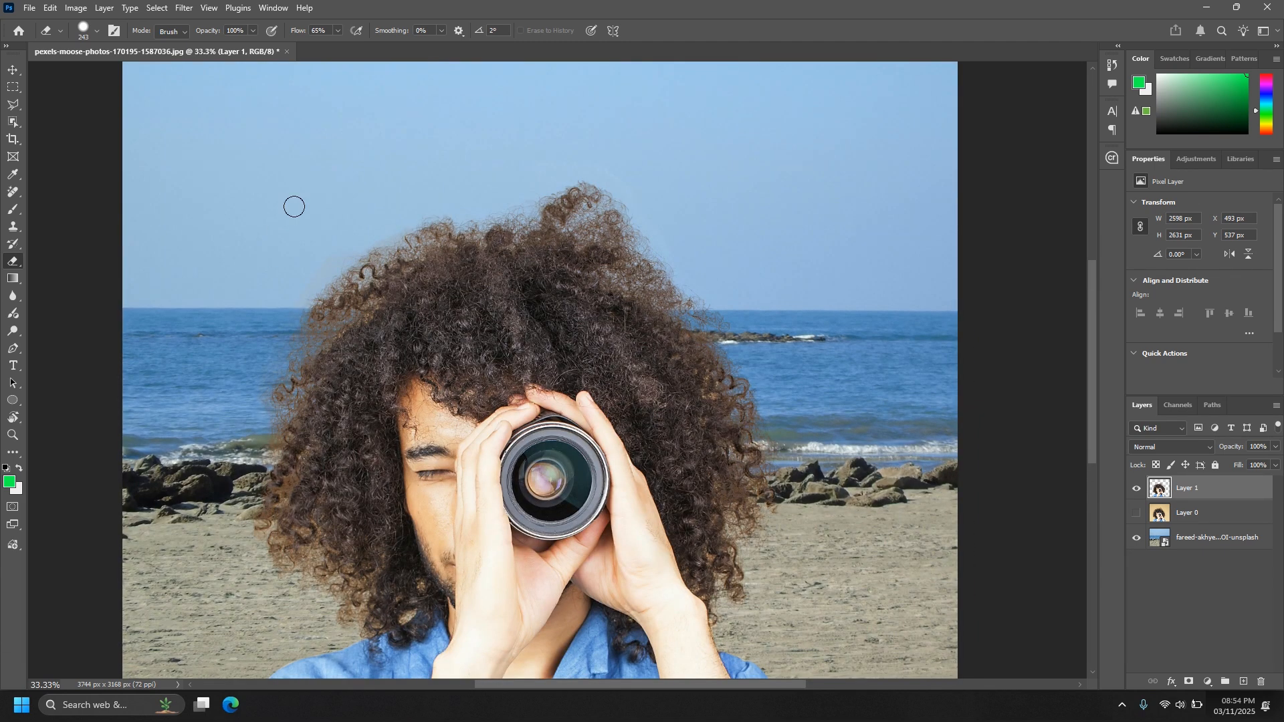
scroll(769, 341, down, 2)
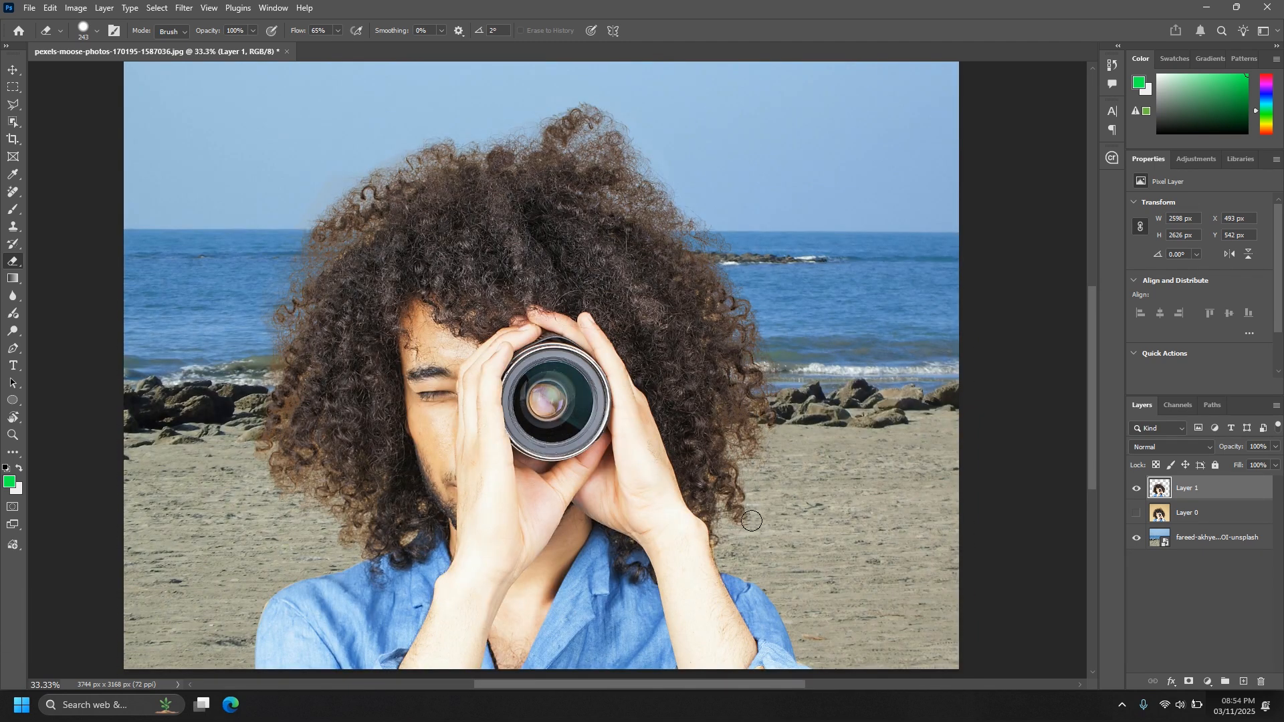
scroll(220, 320, up, 2)
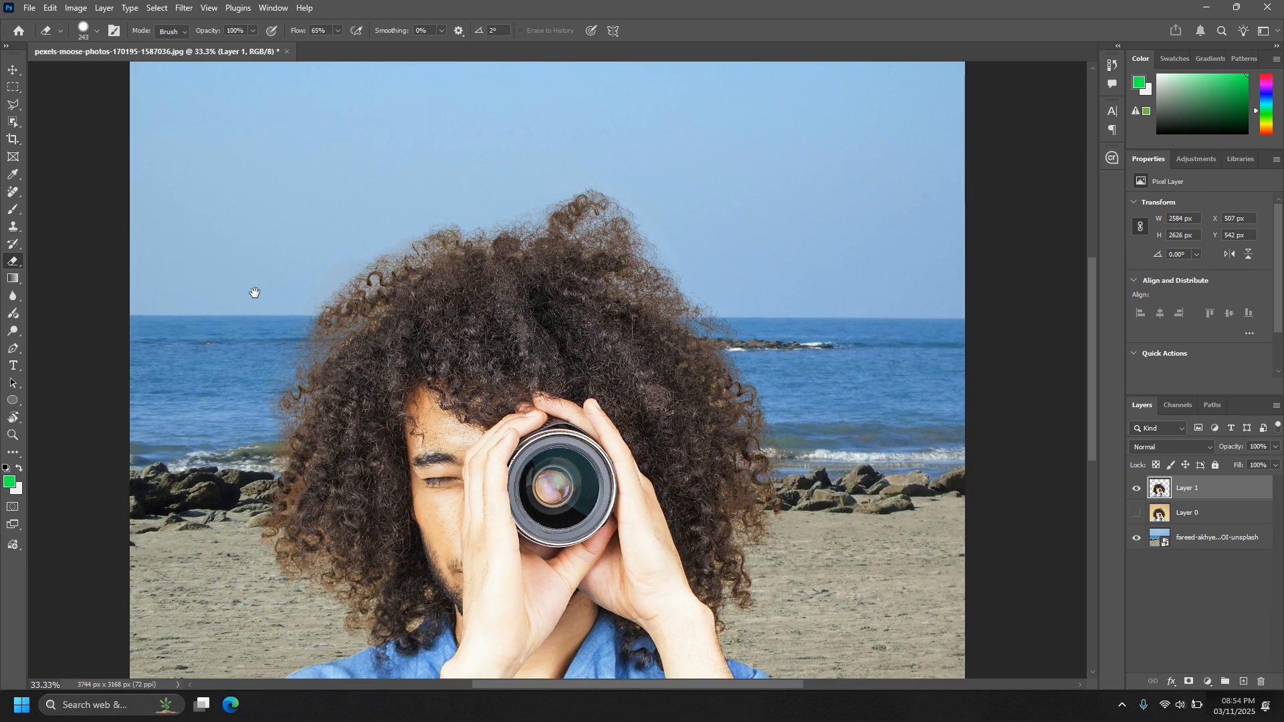
key(ctrl+minus)
drag(709, 441, 698, 358)
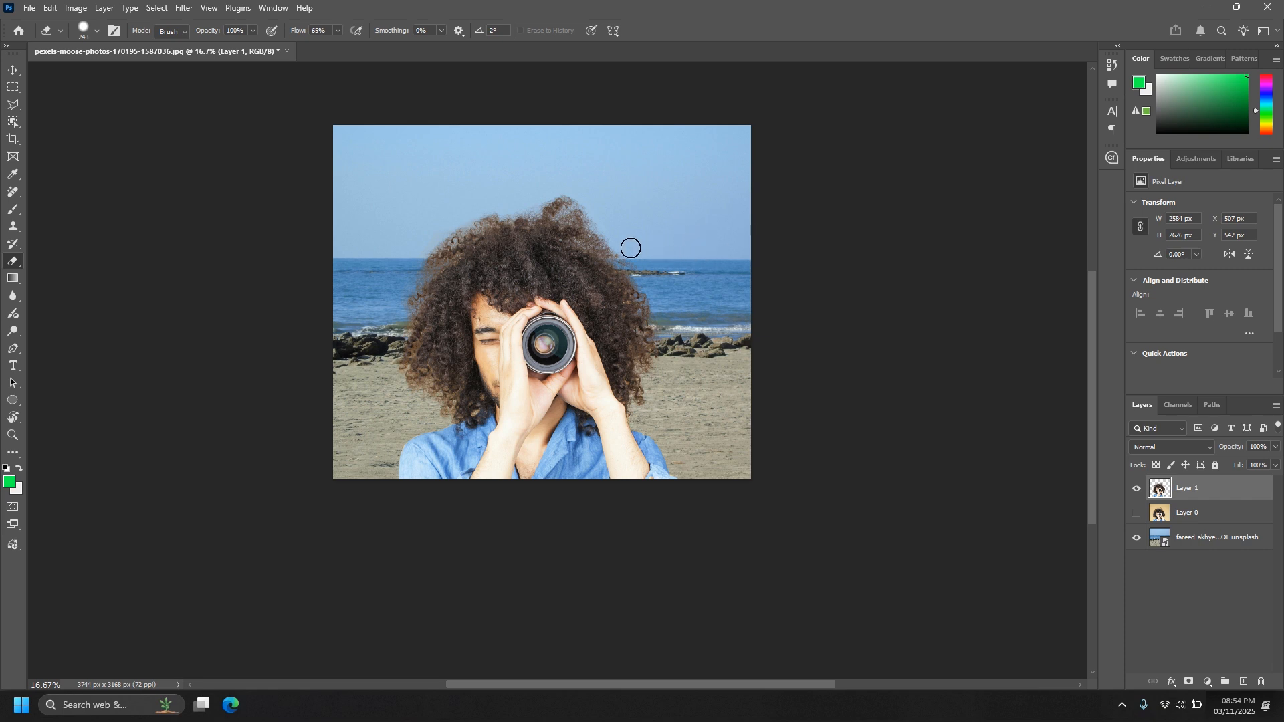
Hide Layer 1 and make Layer 0, the original studio photo, the visible and active layer.
scroll(632, 248, up, 1)
key(ctrl+plus)
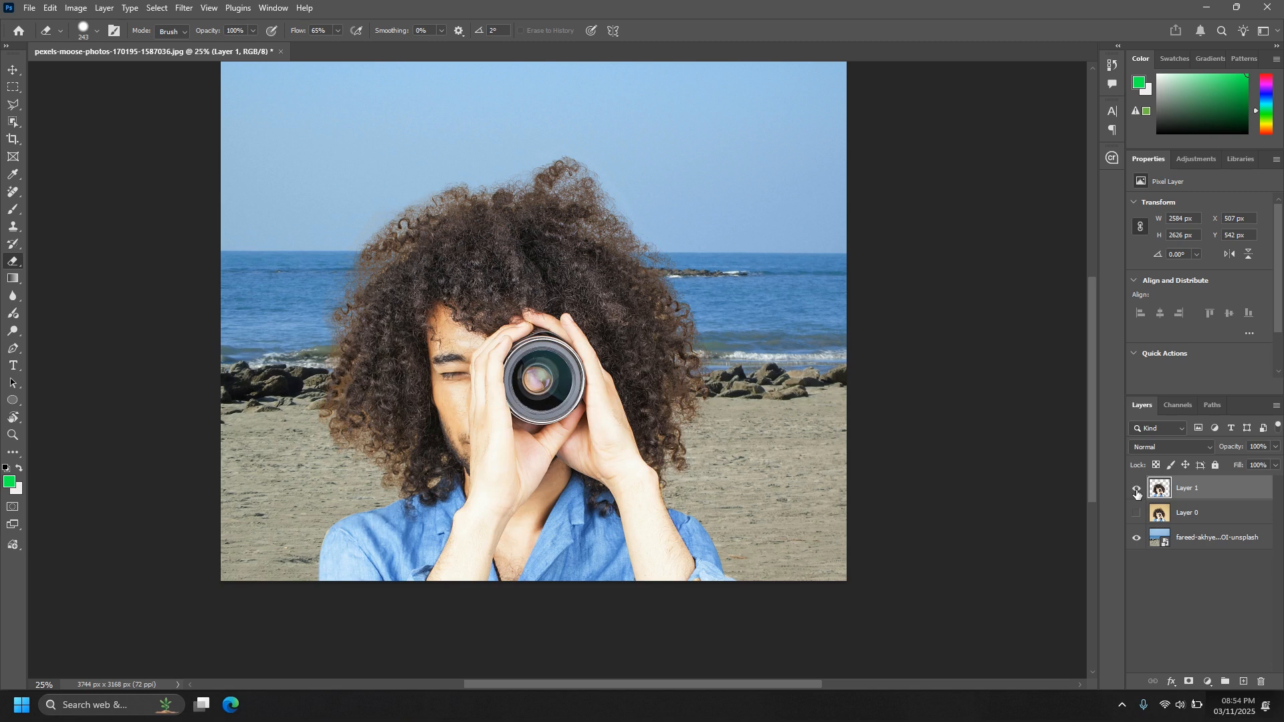
click(1136, 490)
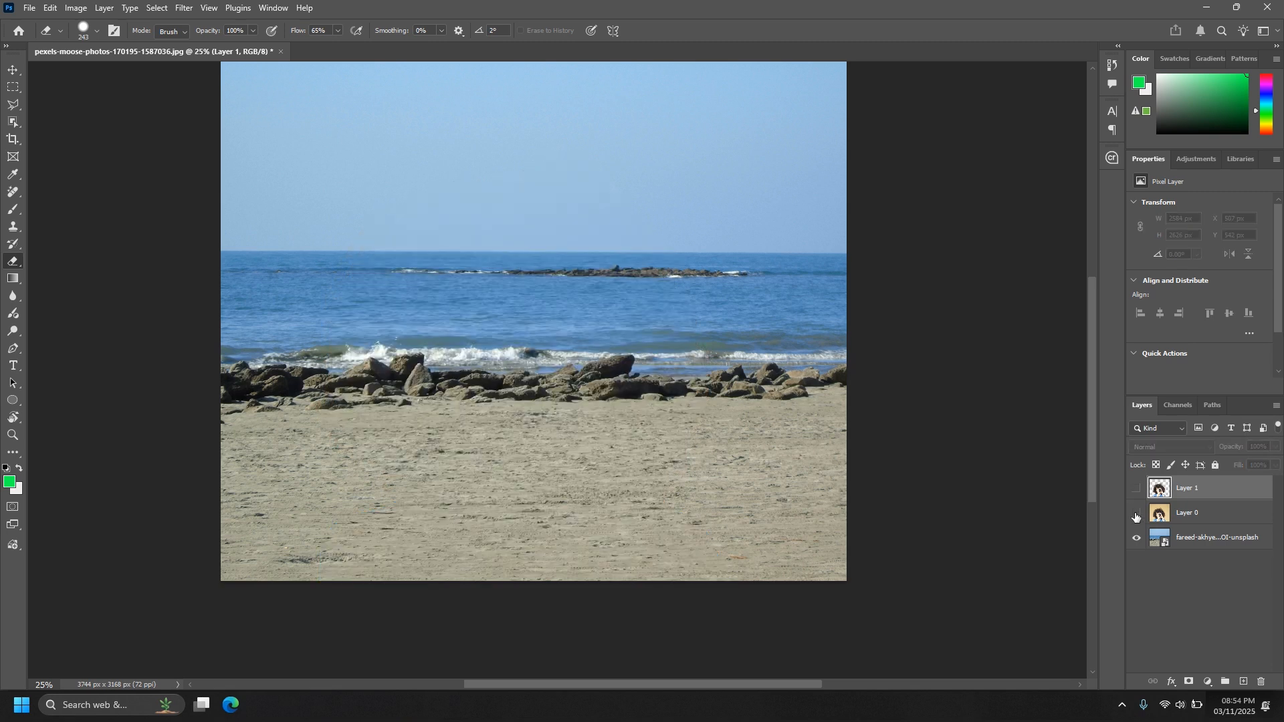
click(1136, 513)
click(1207, 524)
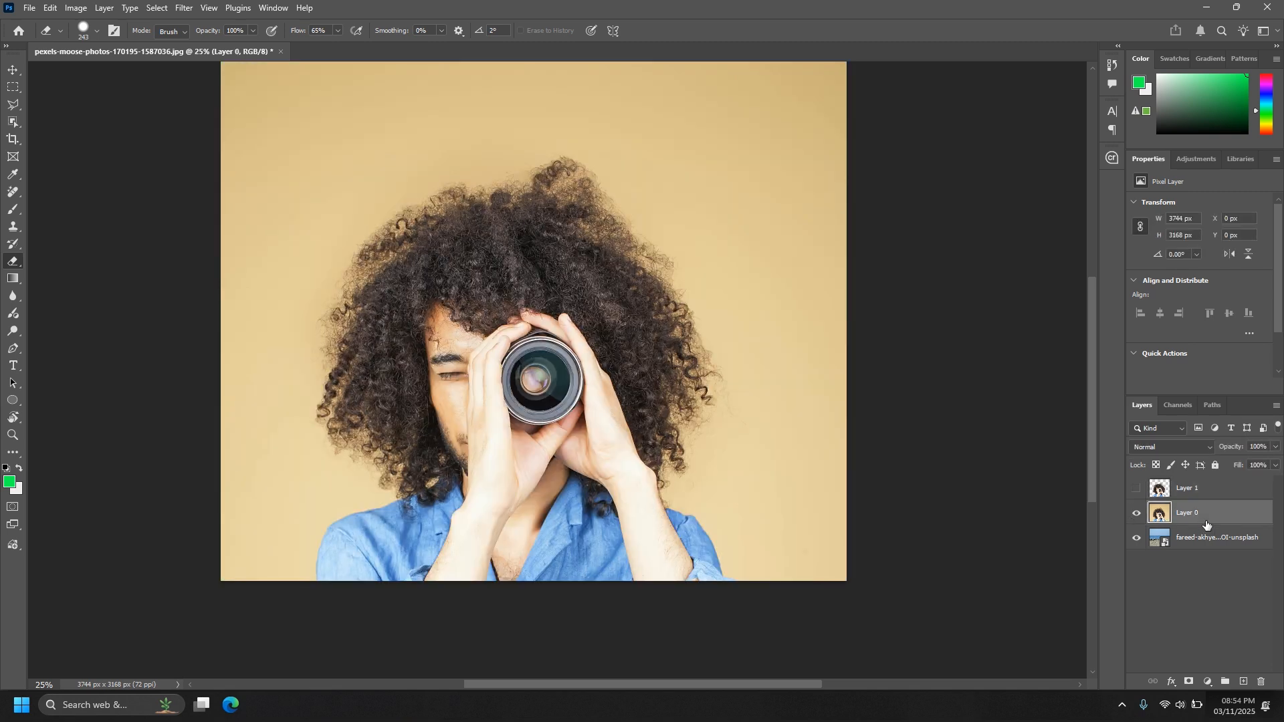
Load the Work Path outline as a selection and use it to add a layer mask to Layer 0.
click(1213, 405)
click(1183, 432)
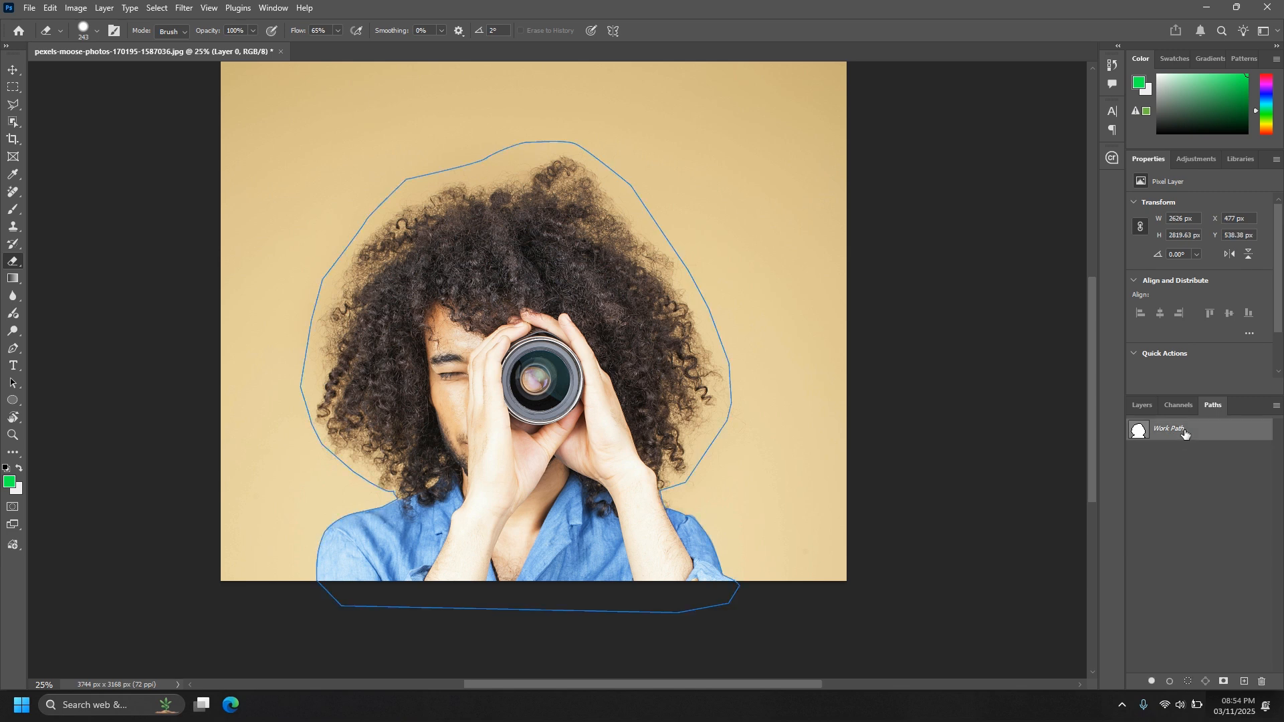
ctrl+click(1139, 432)
click(1137, 406)
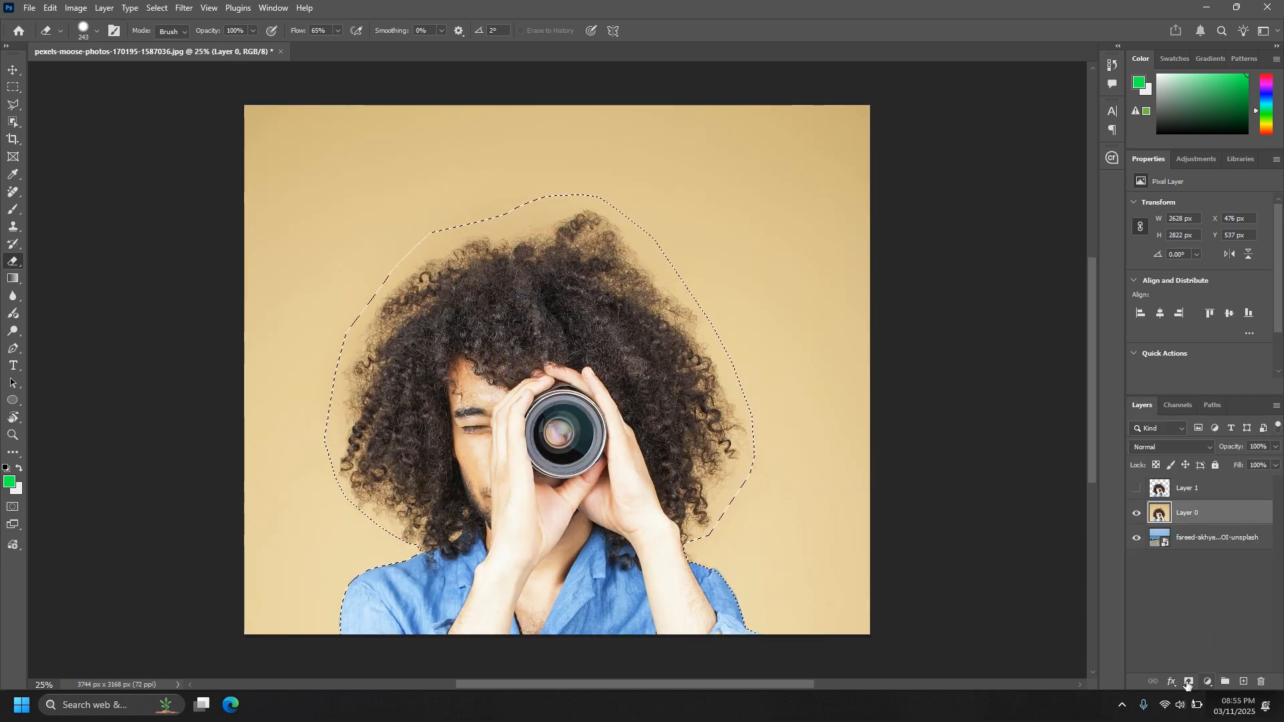
click(1189, 682)
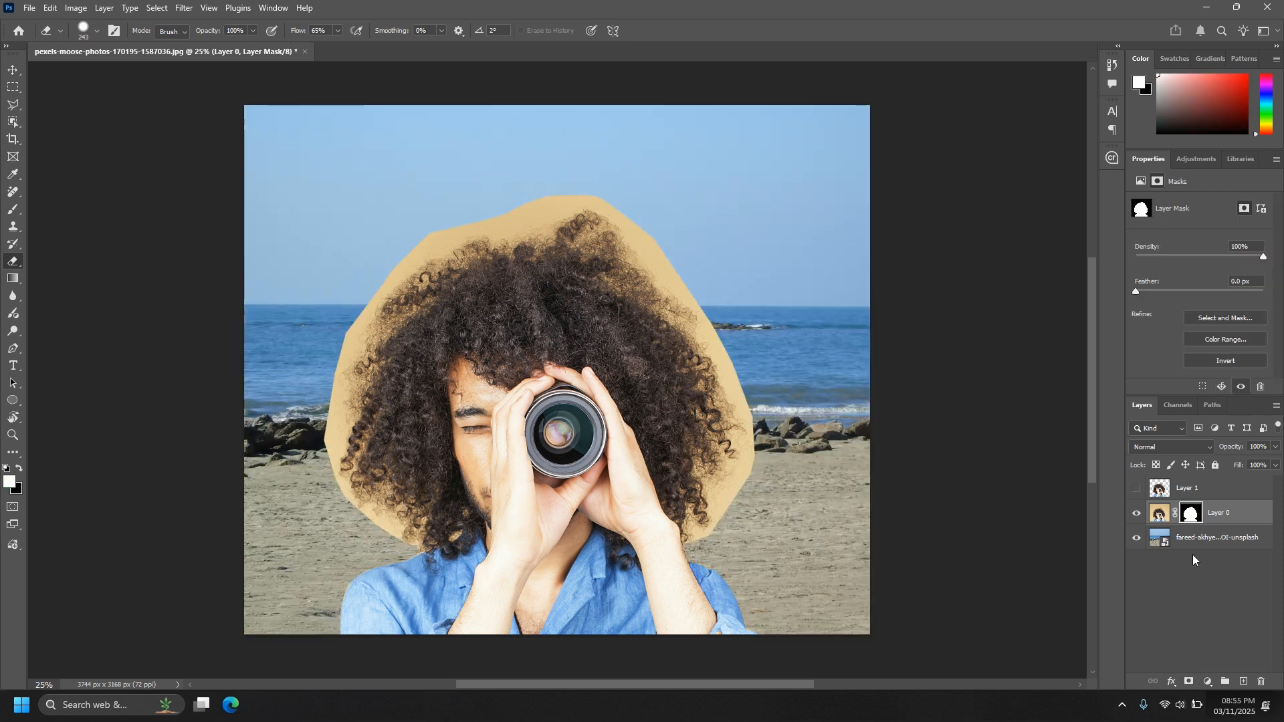
Open Select and Mask on Layer 0's mask and set the Refine Edge Brush to a size of 182 px.
click(1239, 319)
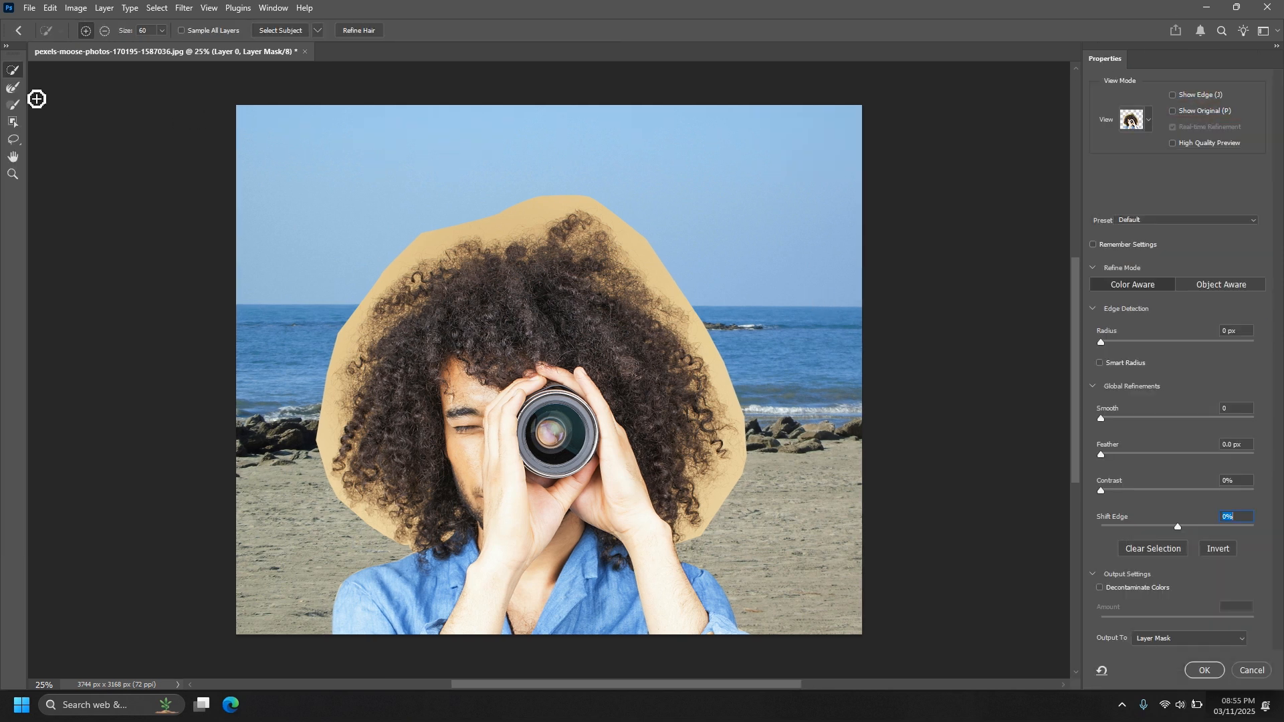
click(14, 88)
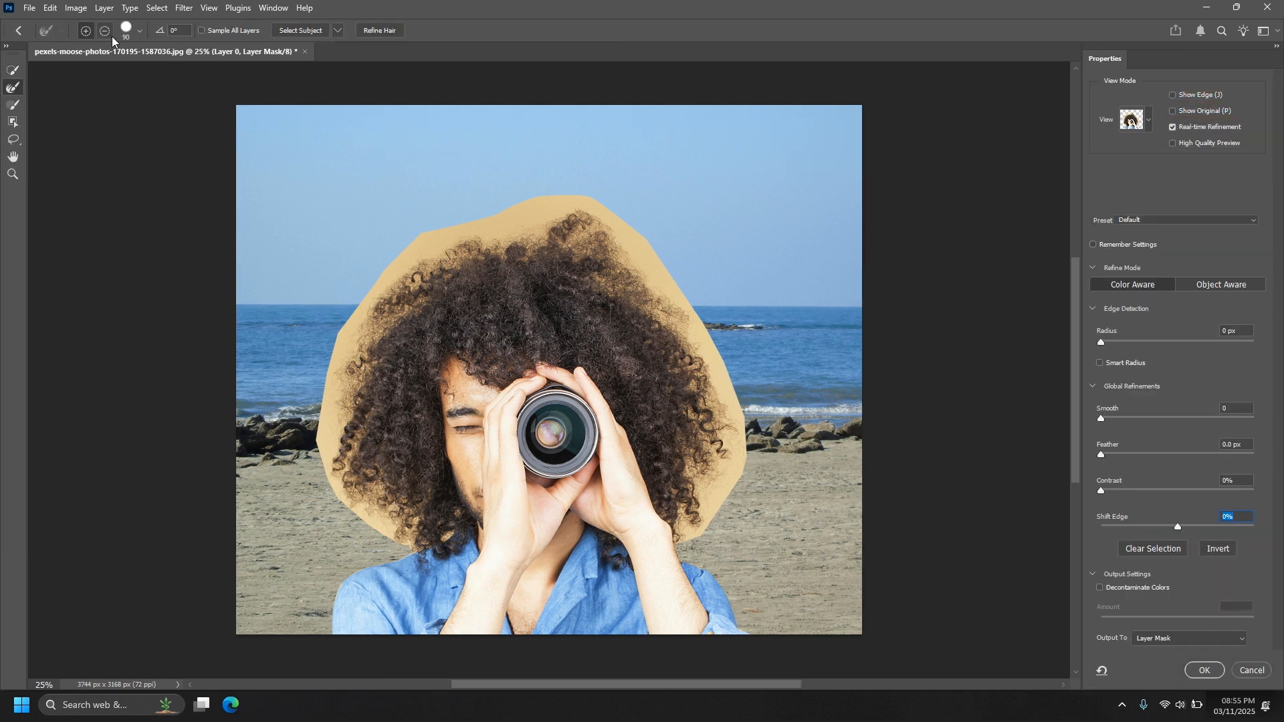
click(139, 31)
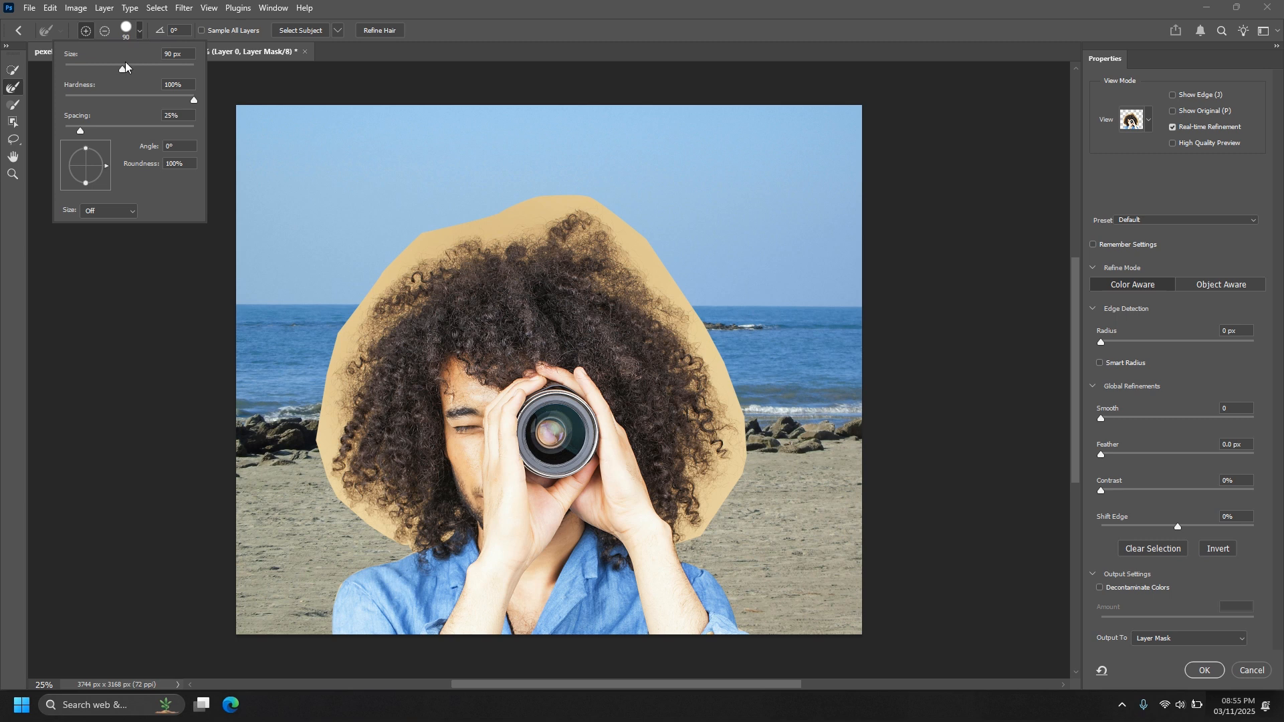
click(135, 67)
click(166, 102)
drag(145, 70, 156, 68)
Refine the tan border around the whole hair outline with the Refine Edge Brush.
mouse_move(519, 216)
mouse_down()
mouse_move(583, 192)
mouse_move(518, 207)
mouse_move(594, 214)
mouse_move(647, 272)
mouse_move(557, 189)
mouse_move(570, 227)
mouse_move(505, 252)
mouse_move(480, 241)
mouse_move(526, 225)
mouse_move(498, 220)
mouse_move(479, 189)
mouse_move(437, 204)
mouse_up()
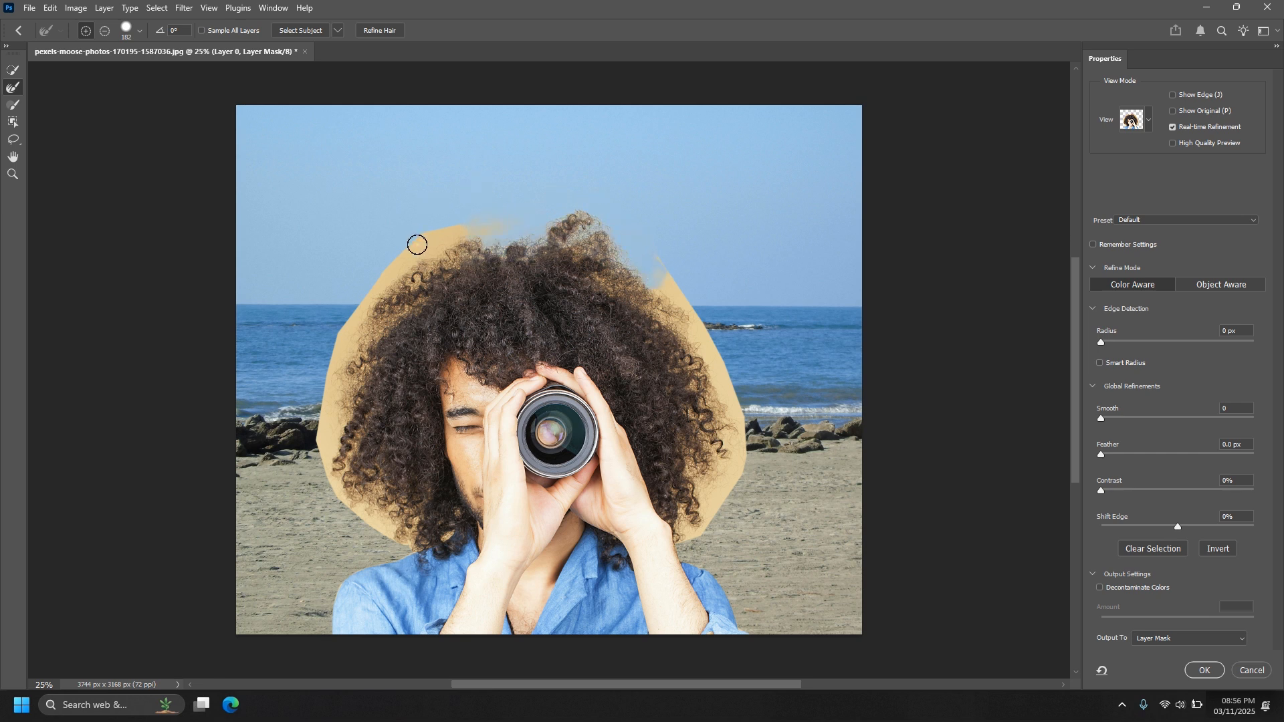
mouse_move(416, 245)
mouse_down()
mouse_move(401, 261)
mouse_move(473, 223)
mouse_move(481, 235)
mouse_move(395, 309)
mouse_move(407, 246)
mouse_move(367, 290)
mouse_move(333, 364)
mouse_move(365, 313)
mouse_move(330, 423)
mouse_move(331, 476)
mouse_move(310, 459)
mouse_move(372, 514)
mouse_move(318, 381)
mouse_move(345, 482)
mouse_move(397, 521)
mouse_move(345, 387)
mouse_up()
mouse_move(667, 270)
mouse_down()
mouse_move(710, 362)
mouse_move(651, 275)
mouse_move(645, 287)
mouse_move(719, 439)
mouse_move(716, 404)
mouse_move(725, 428)
mouse_move(769, 441)
mouse_up()
mouse_move(735, 494)
mouse_down()
mouse_move(709, 487)
mouse_move(689, 522)
mouse_move(722, 478)
mouse_up()
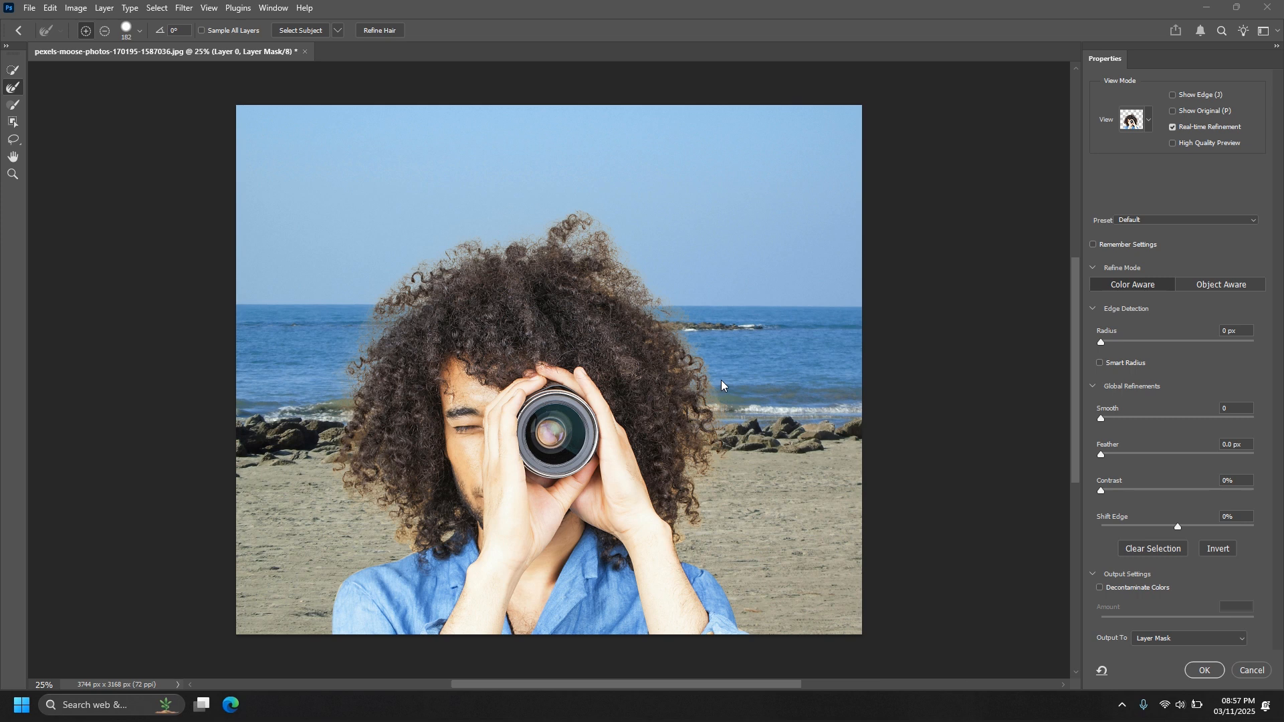
Subtract the remaining backdrop haze outside both sides of the hair using the Quick Selection tool at size 134.
key(ctrl+plus)
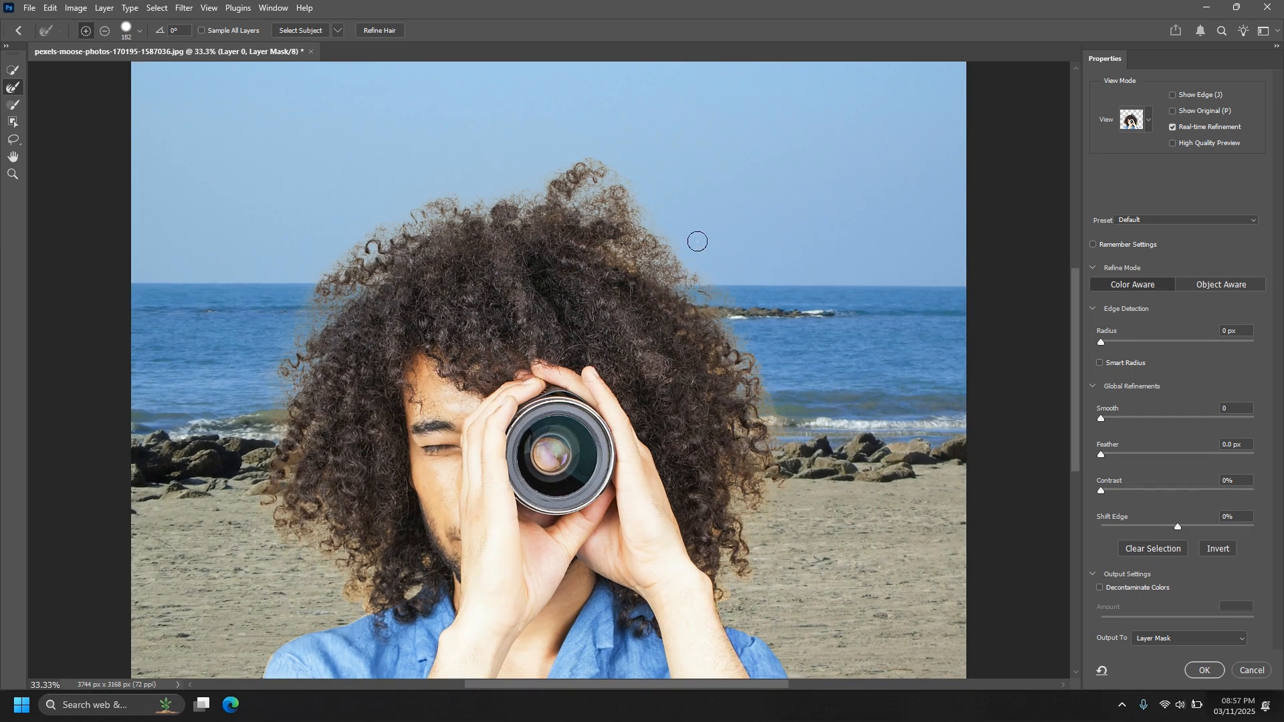
click(11, 72)
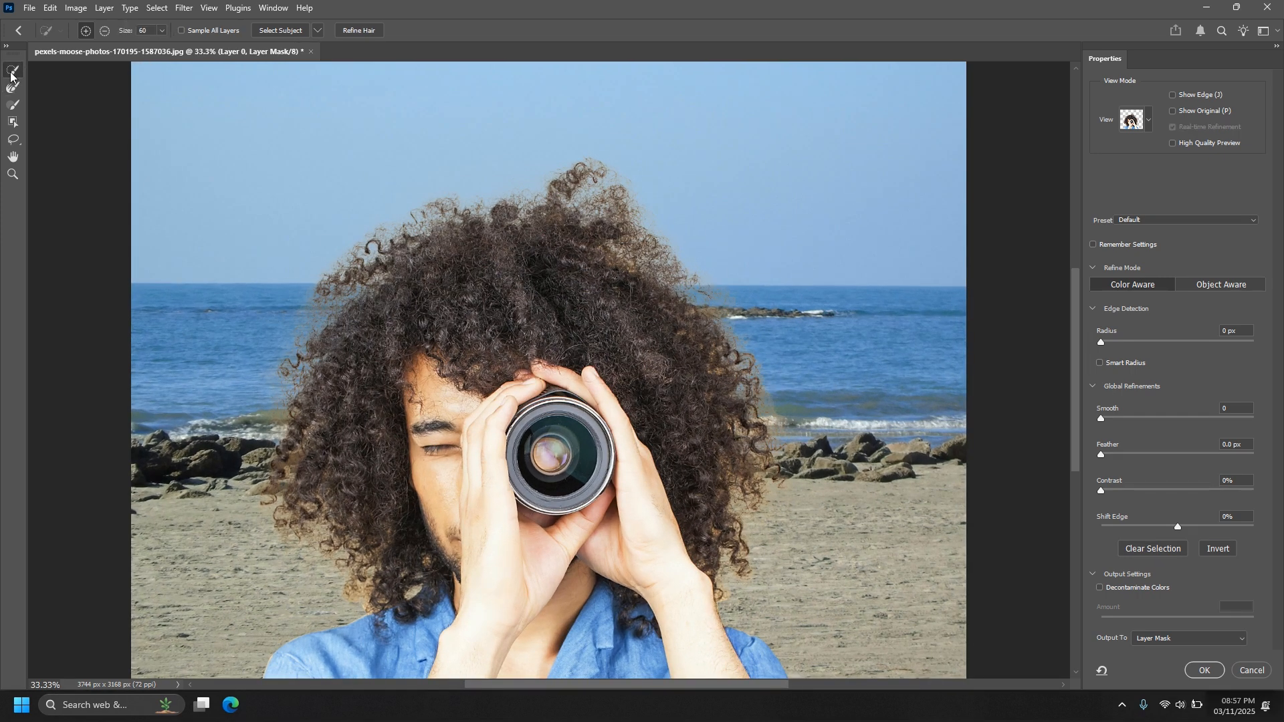
click(104, 31)
click(158, 32)
drag(175, 49, 197, 47)
mouse_move(264, 393)
mouse_down()
mouse_move(282, 261)
mouse_move(376, 187)
mouse_up()
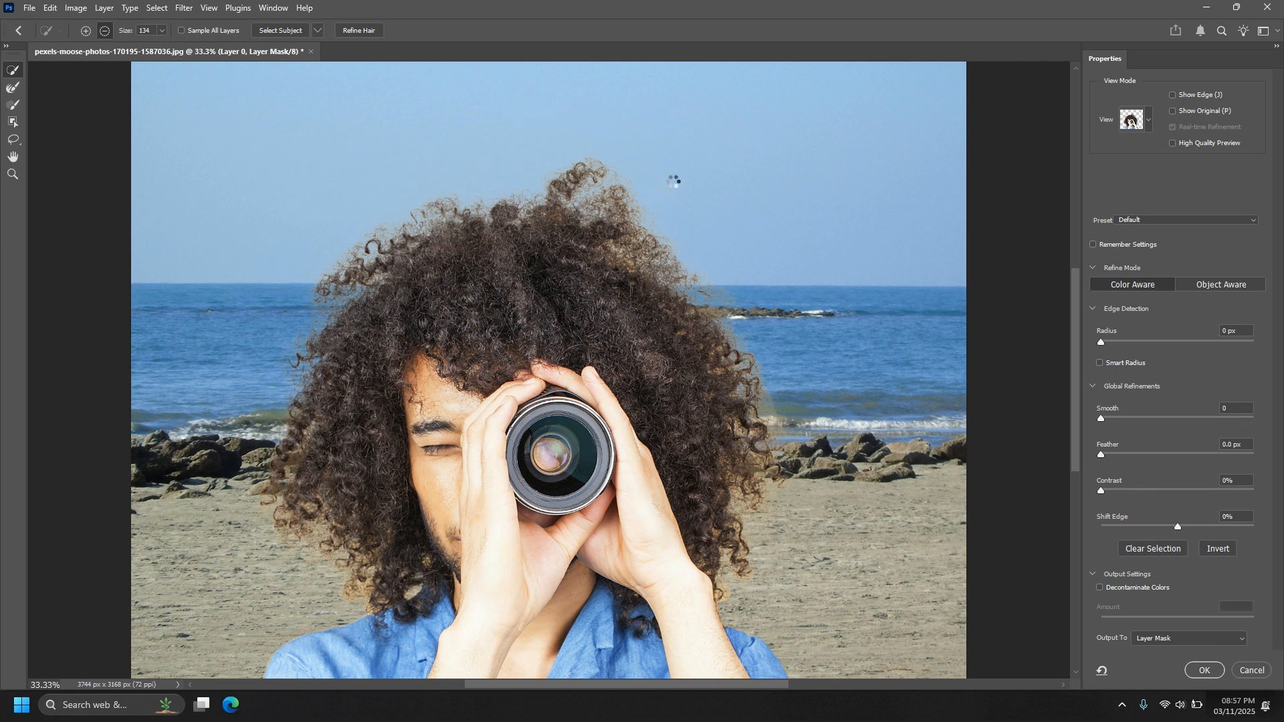
mouse_move(657, 215)
mouse_down()
mouse_move(751, 324)
mouse_move(778, 416)
mouse_move(838, 426)
mouse_up()
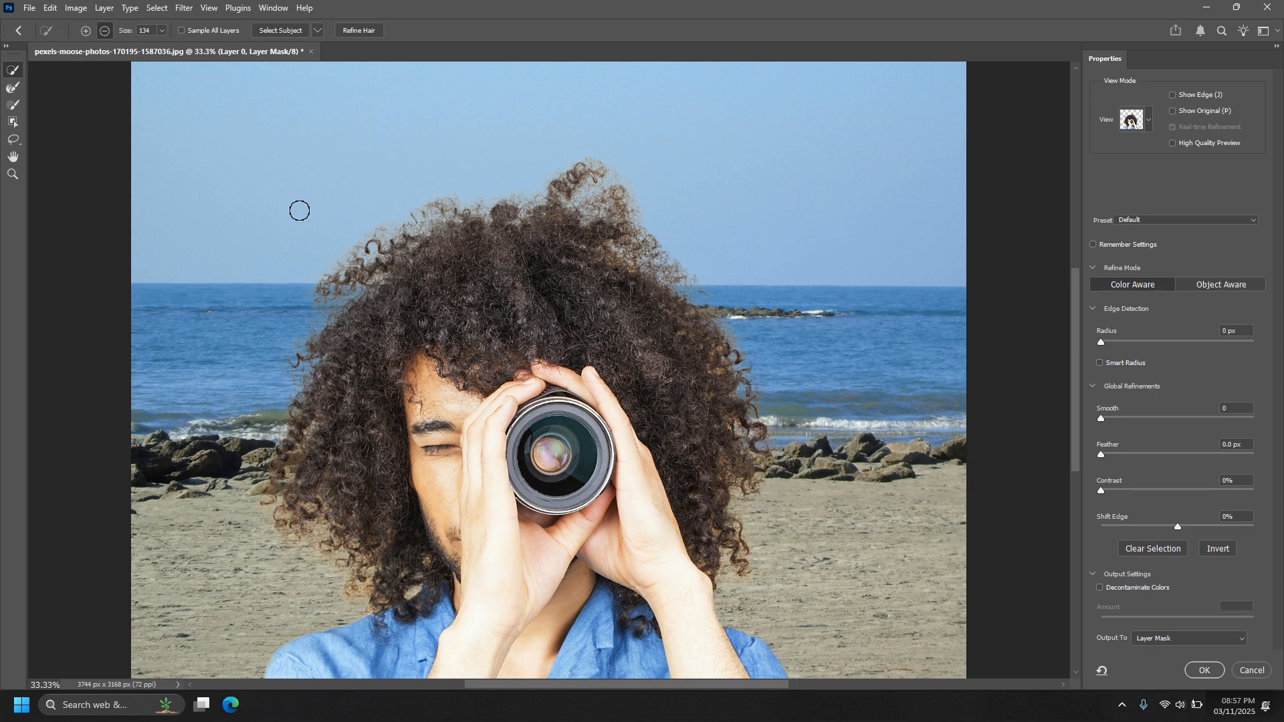
key(ctrl+minus)
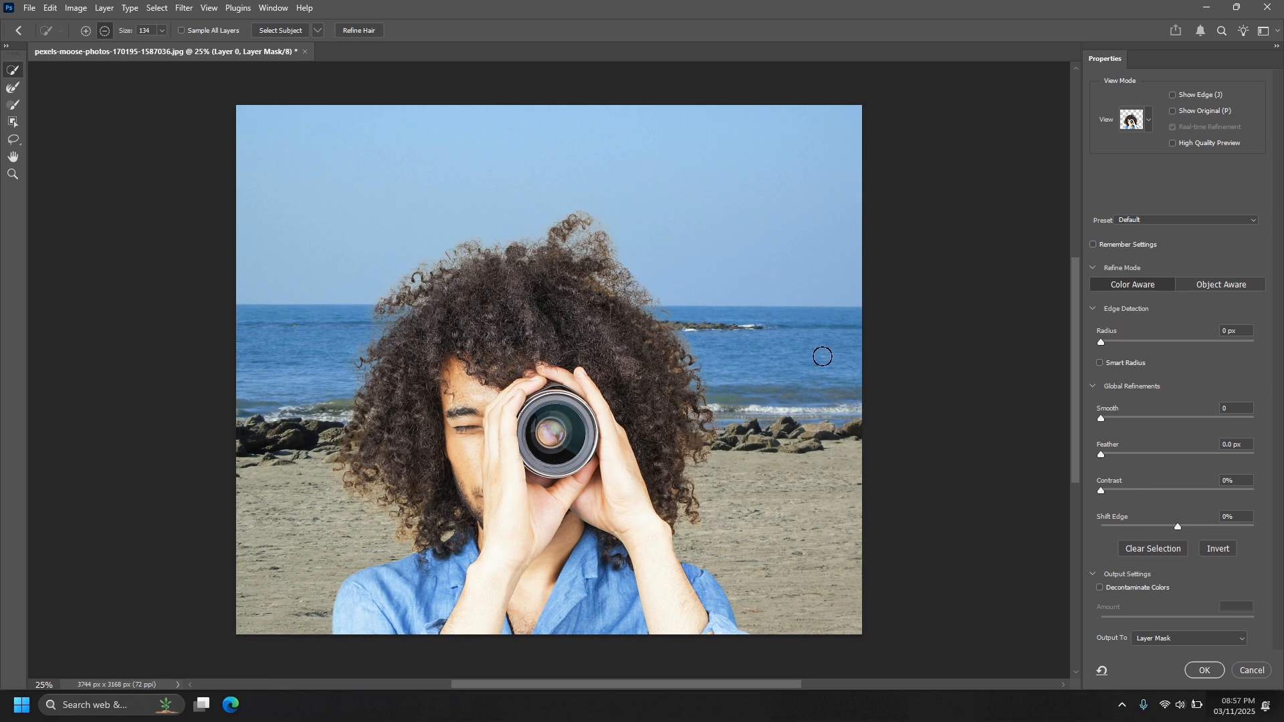
Enable Decontaminate Colors at 100% and output the refined cutout to a new layer with layer mask.
click(1101, 588)
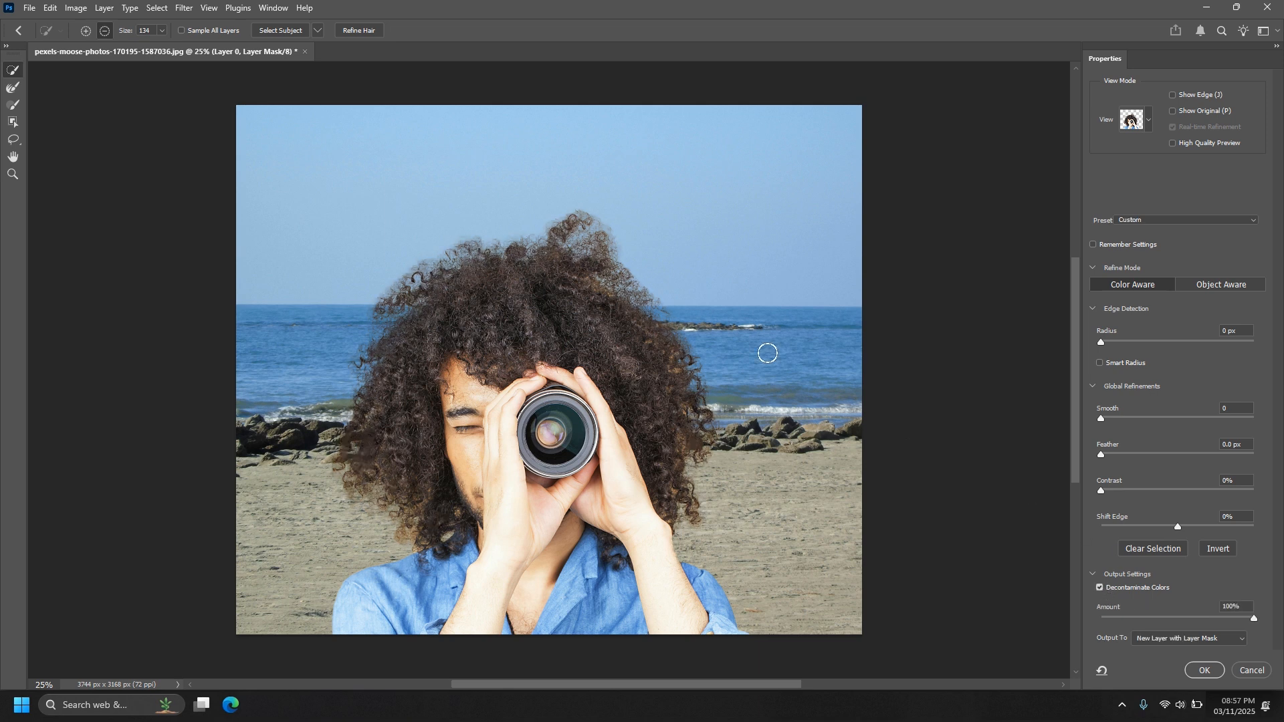
click(1101, 591)
click(1101, 590)
click(1204, 670)
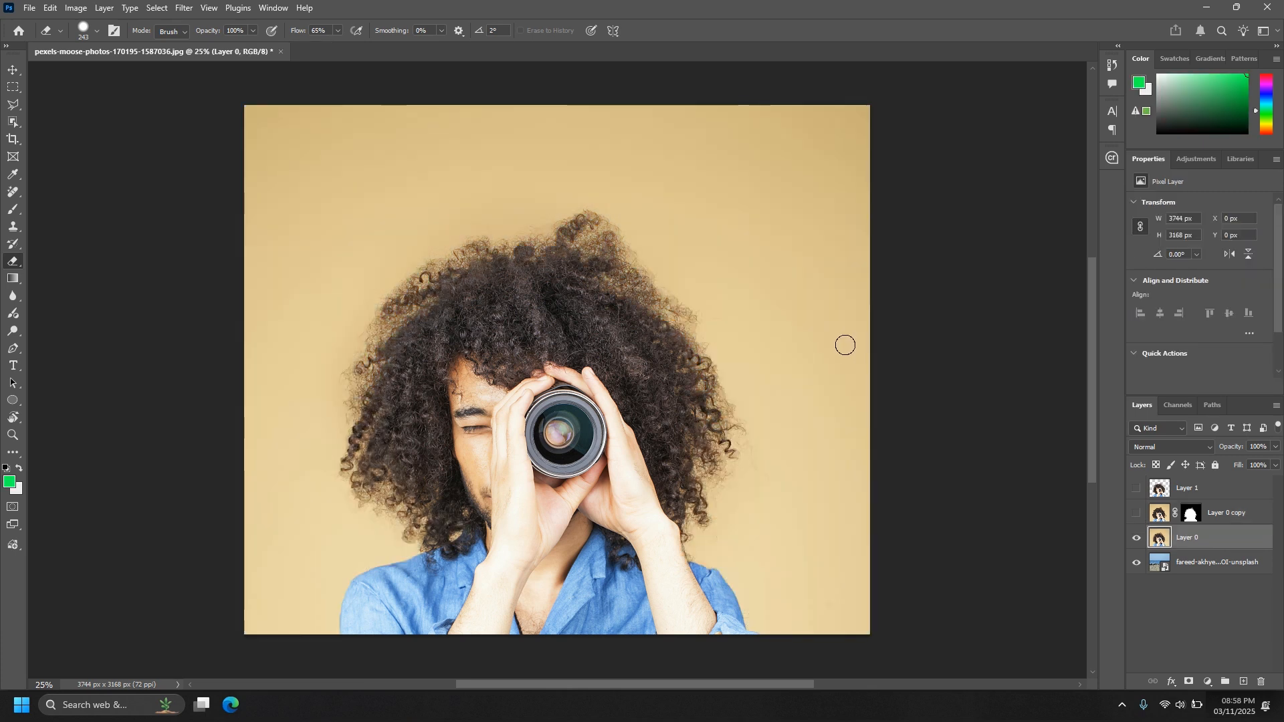
Compare Layer 0's Red, Green and Blue channels and duplicate the Red channel.
click(10, 74)
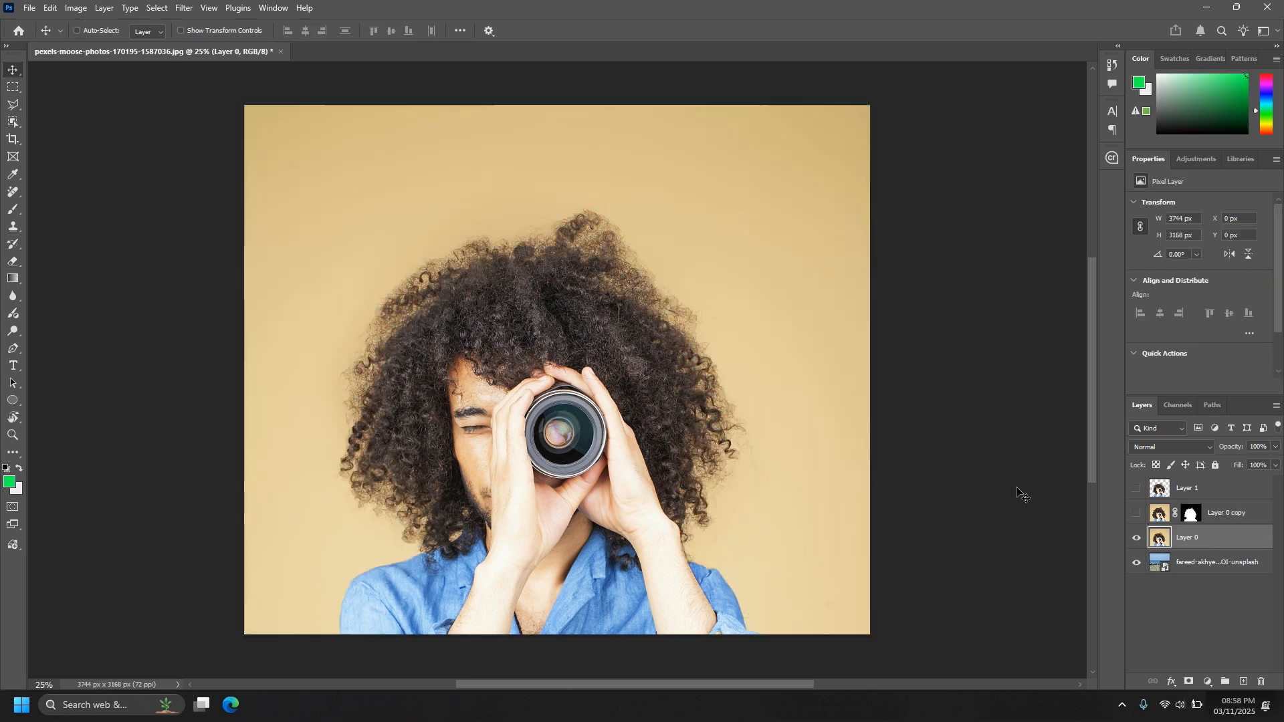
click(1177, 406)
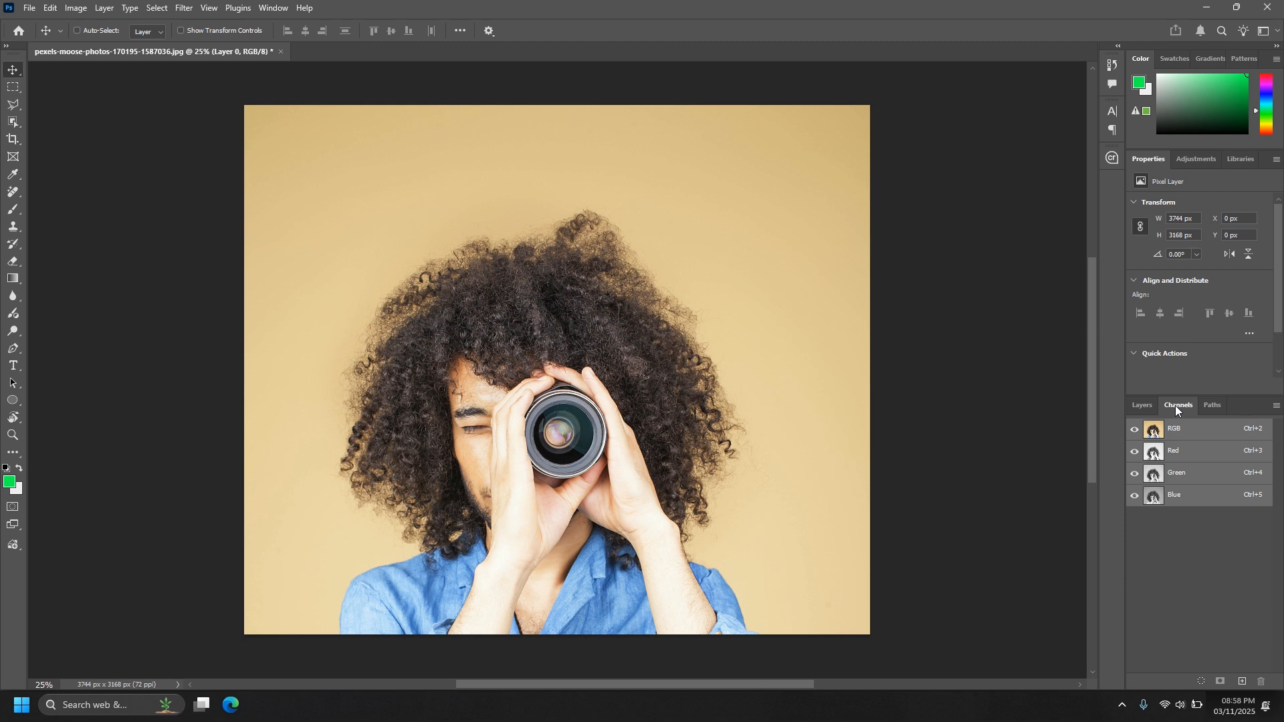
click(1182, 452)
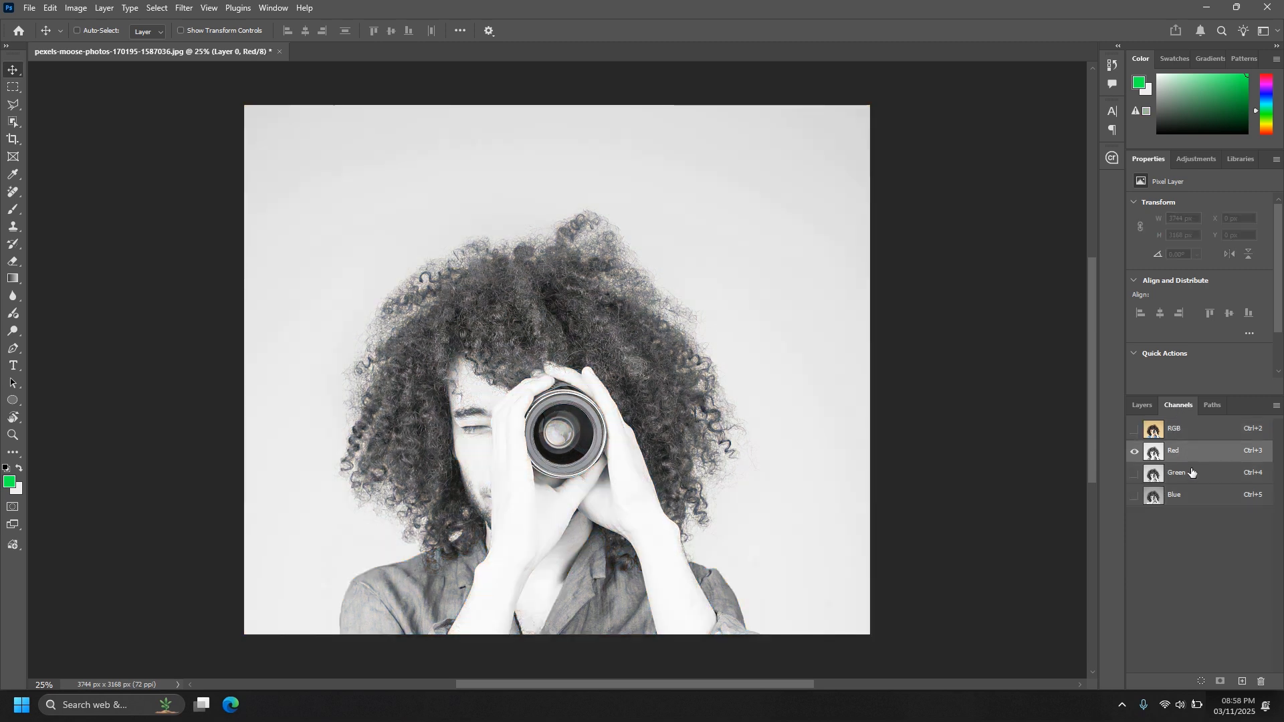
click(1191, 473)
click(1195, 498)
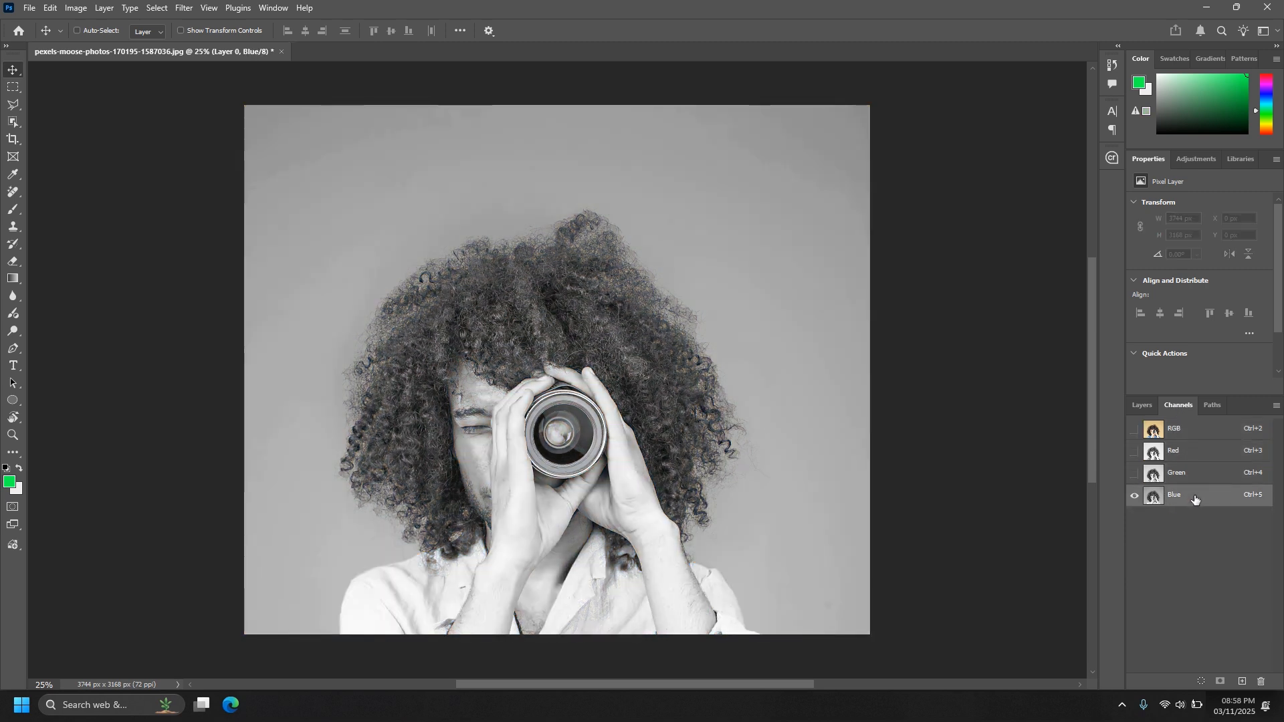
click(1193, 475)
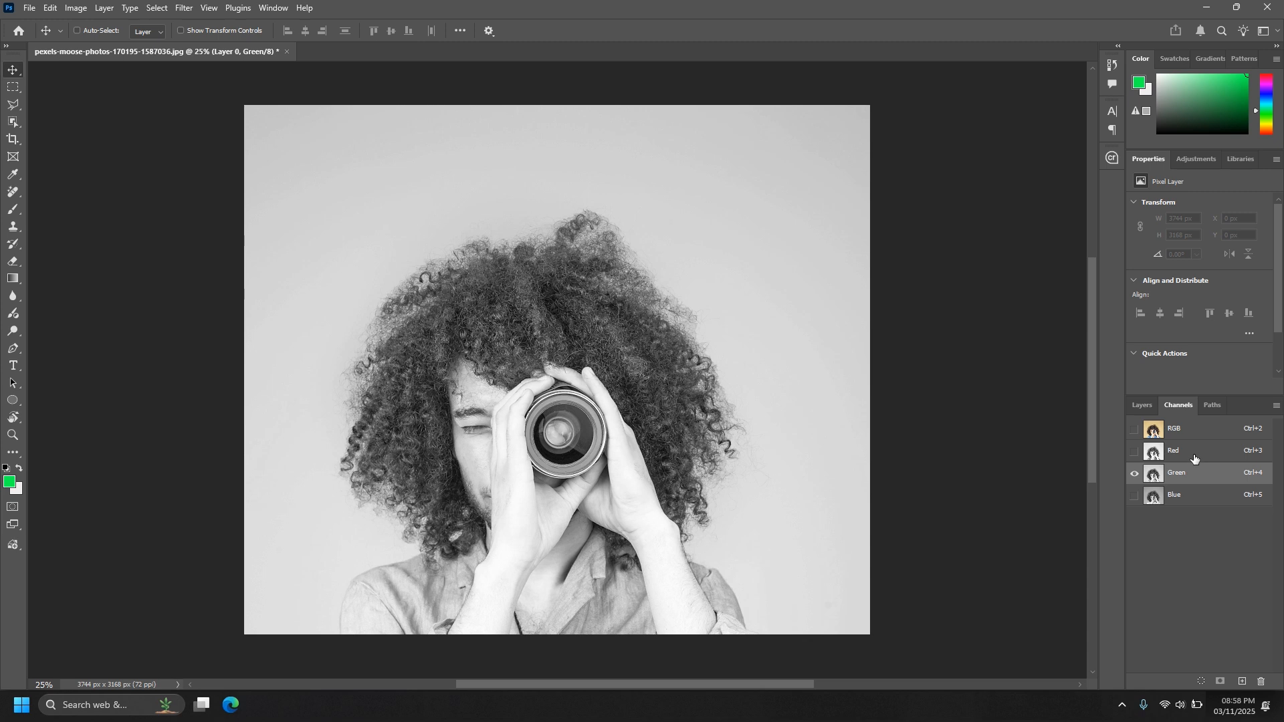
click(1194, 459)
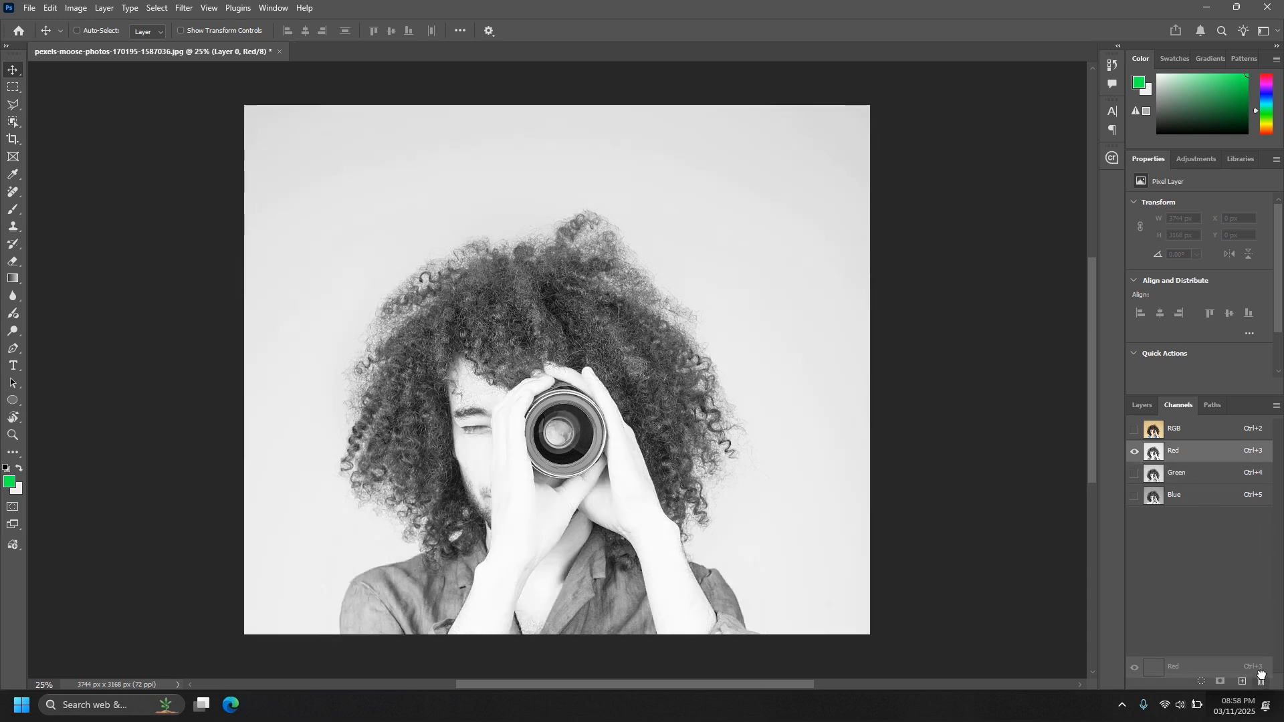
drag(1242, 682, 1242, 682)
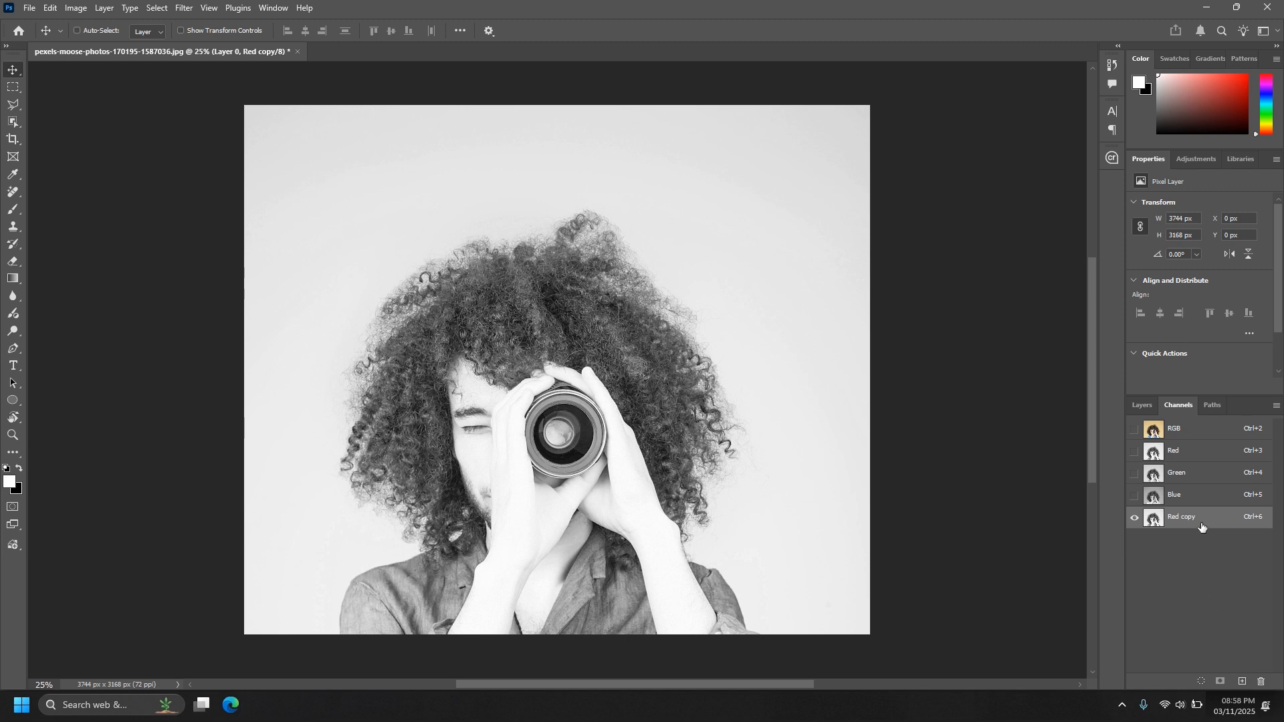
Apply Levels to the Red copy channel with black input 98 and a lowered white input, making the hair black and the backdrop white.
key(ctrl+l)
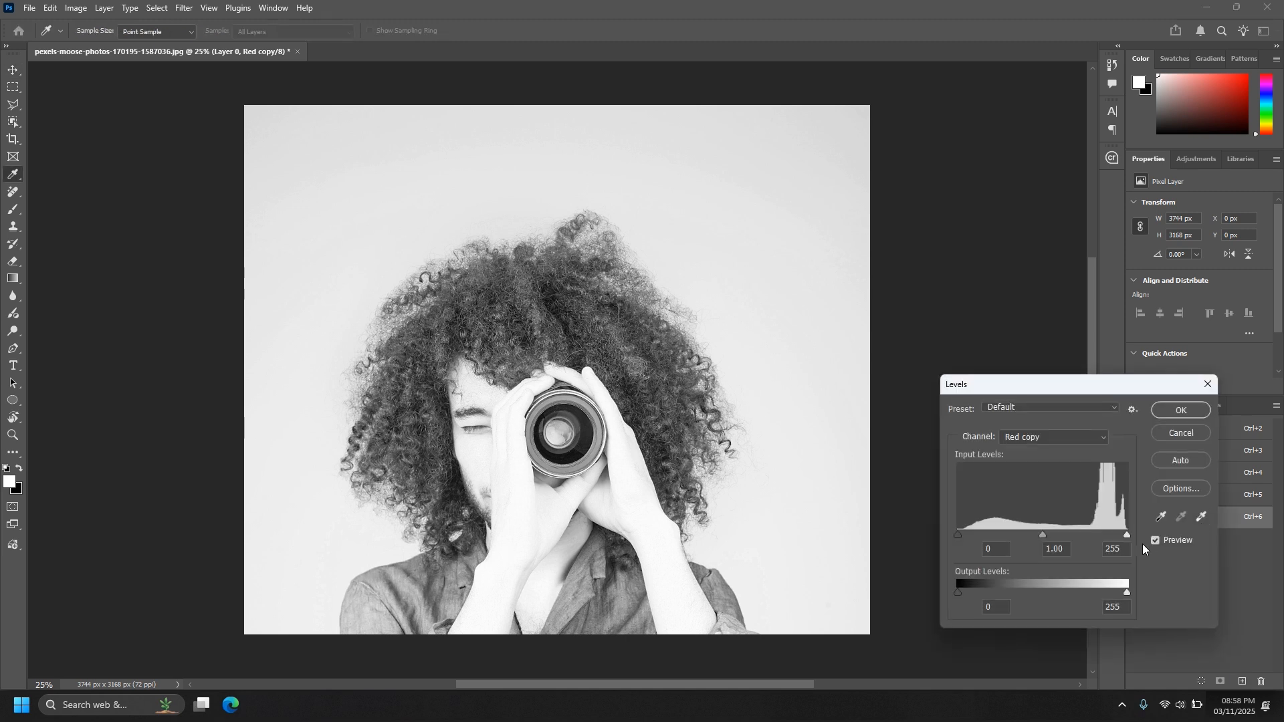
drag(960, 536, 1022, 542)
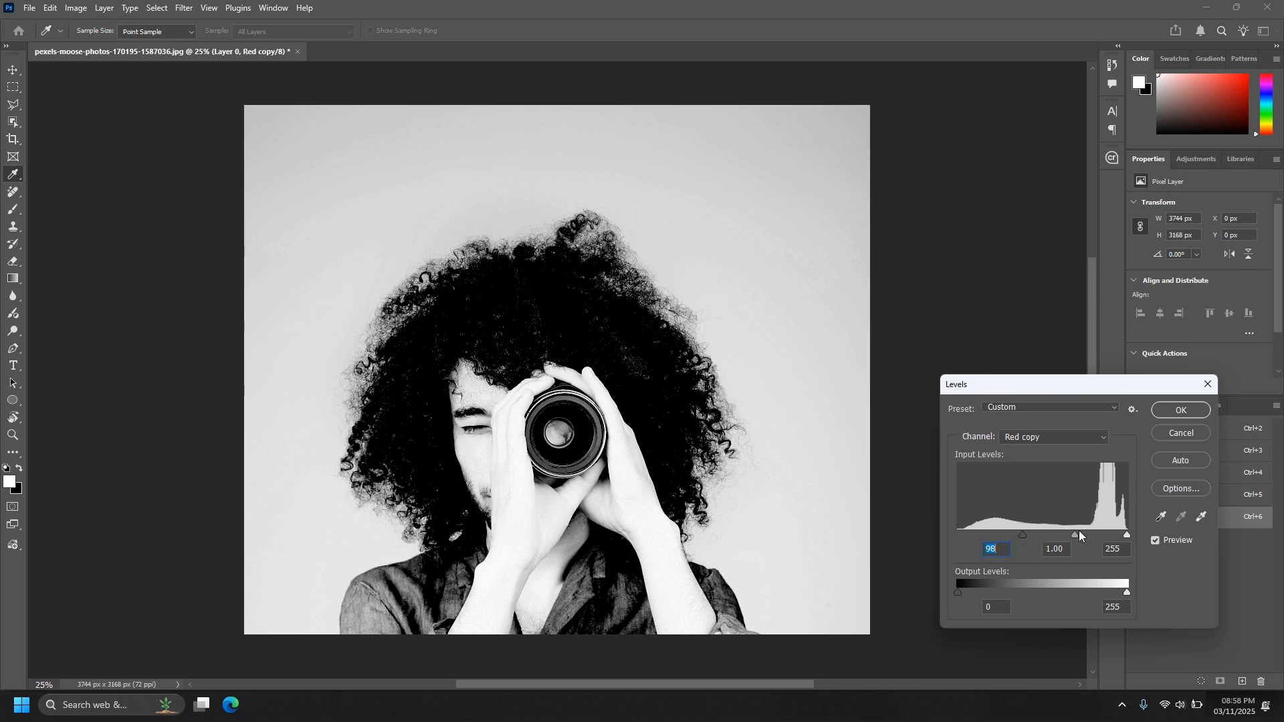
drag(1123, 534, 1098, 534)
click(1179, 411)
key(v)
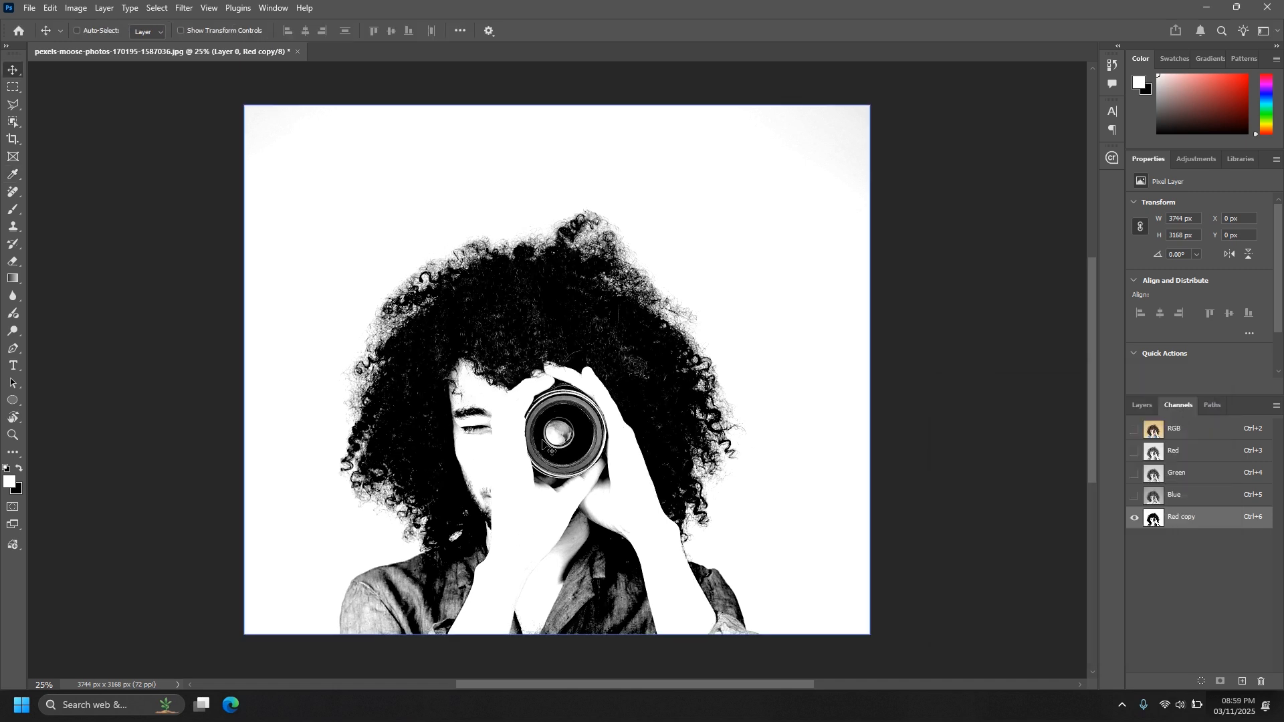
Set up a black 500 px brush with 75% hardness and 100% opacity for painting on the Red copy channel.
scroll(543, 442, up, 4)
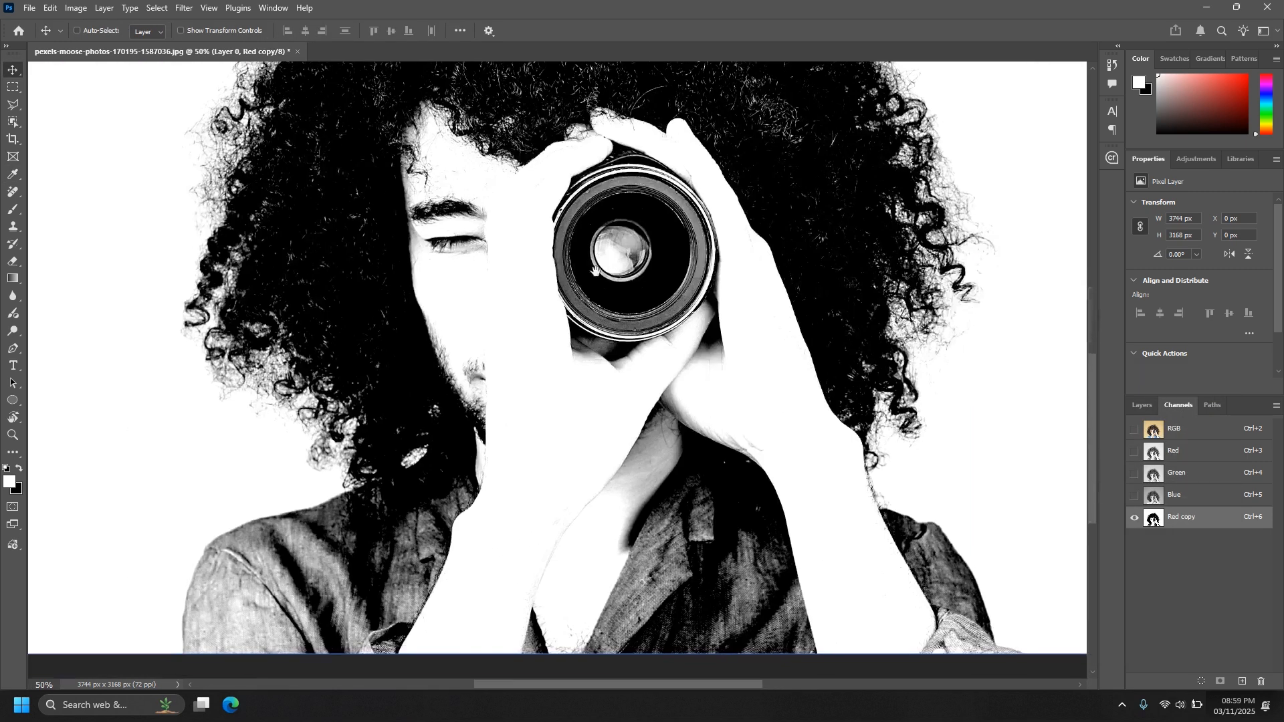
drag(596, 271, 599, 311)
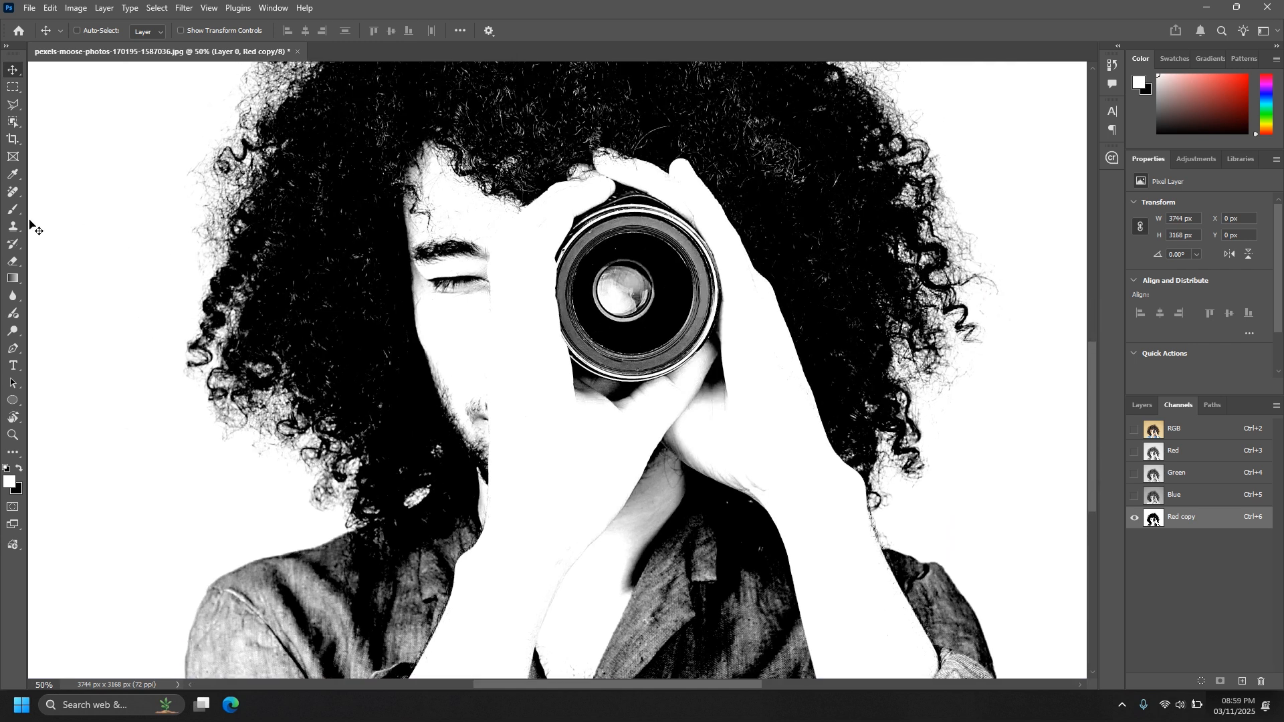
click(13, 209)
click(22, 469)
right_click(599, 391)
drag(619, 402, 626, 402)
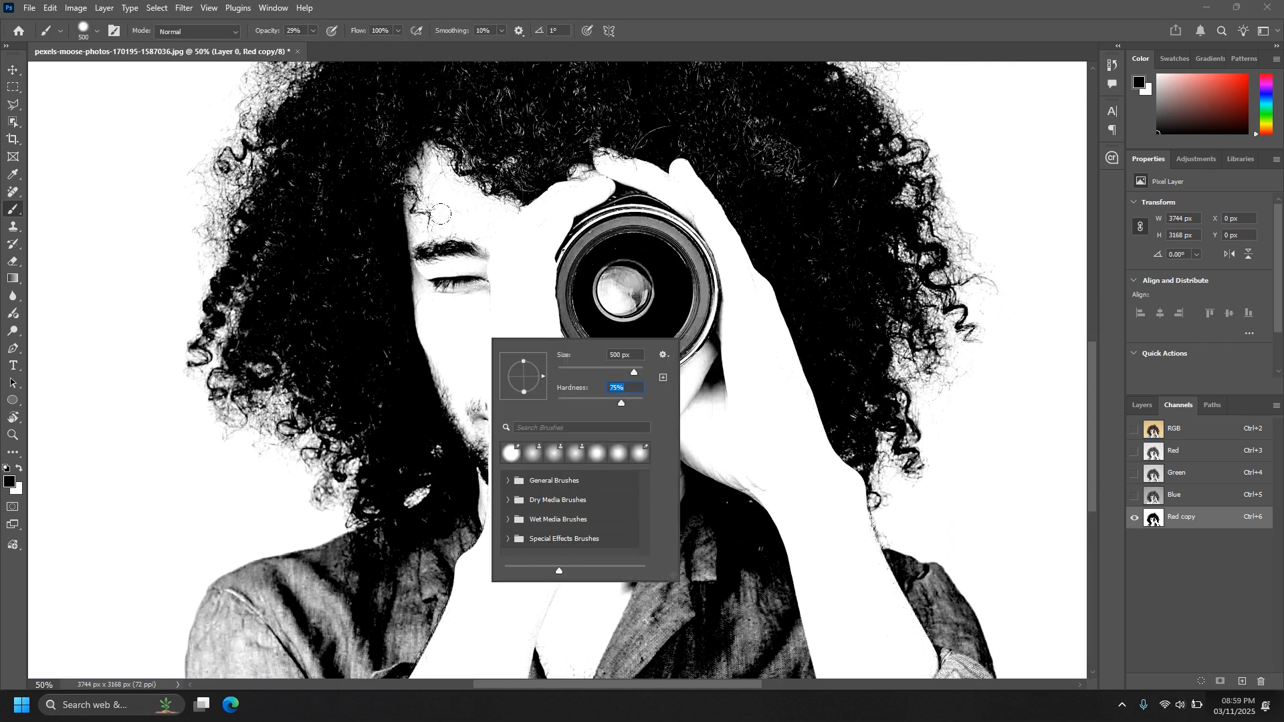
drag(507, 279, 511, 195)
click(314, 34)
Paint the face, hands, lens, inner hair and central shirt area solid black on the Red copy channel.
mouse_move(495, 313)
mouse_down()
mouse_move(607, 294)
mouse_move(468, 160)
mouse_up()
key(ctrl+minus)
key(ctrl+minus)
mouse_move(516, 297)
mouse_down()
mouse_move(502, 229)
mouse_move(635, 295)
mouse_up()
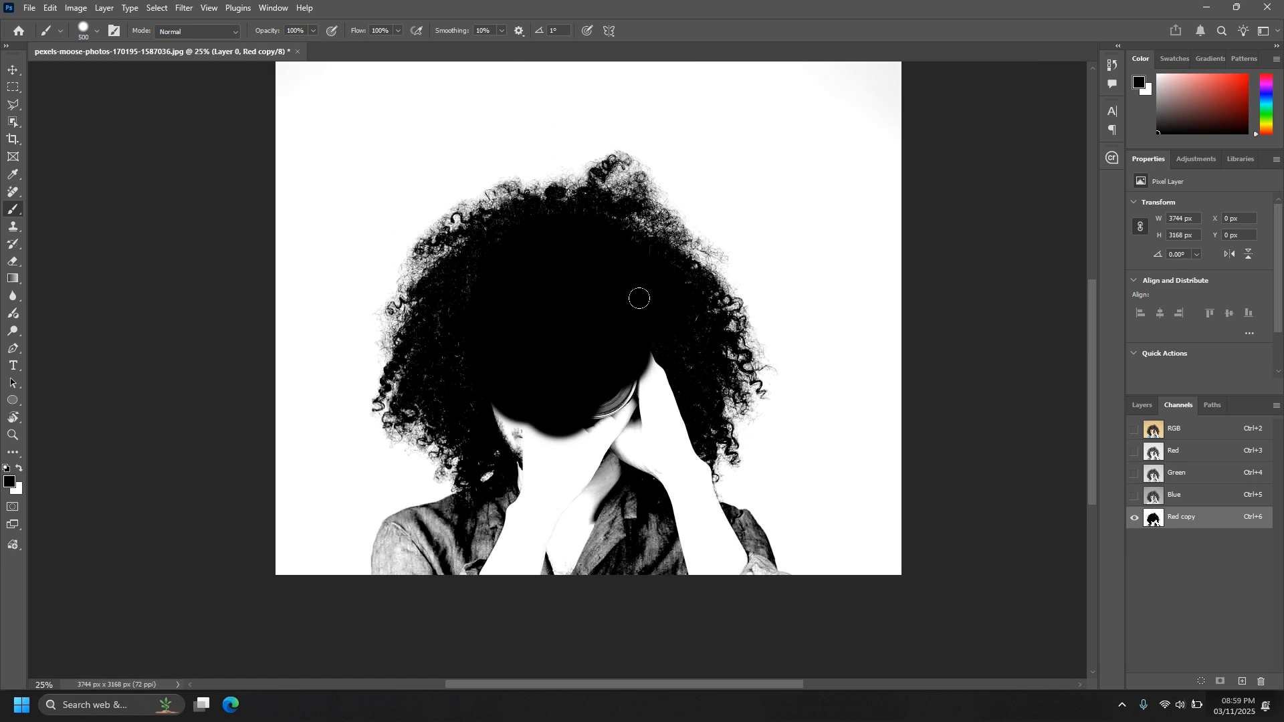
mouse_move(452, 350)
mouse_down()
mouse_move(482, 463)
mouse_move(589, 316)
mouse_move(619, 449)
mouse_move(533, 278)
mouse_up()
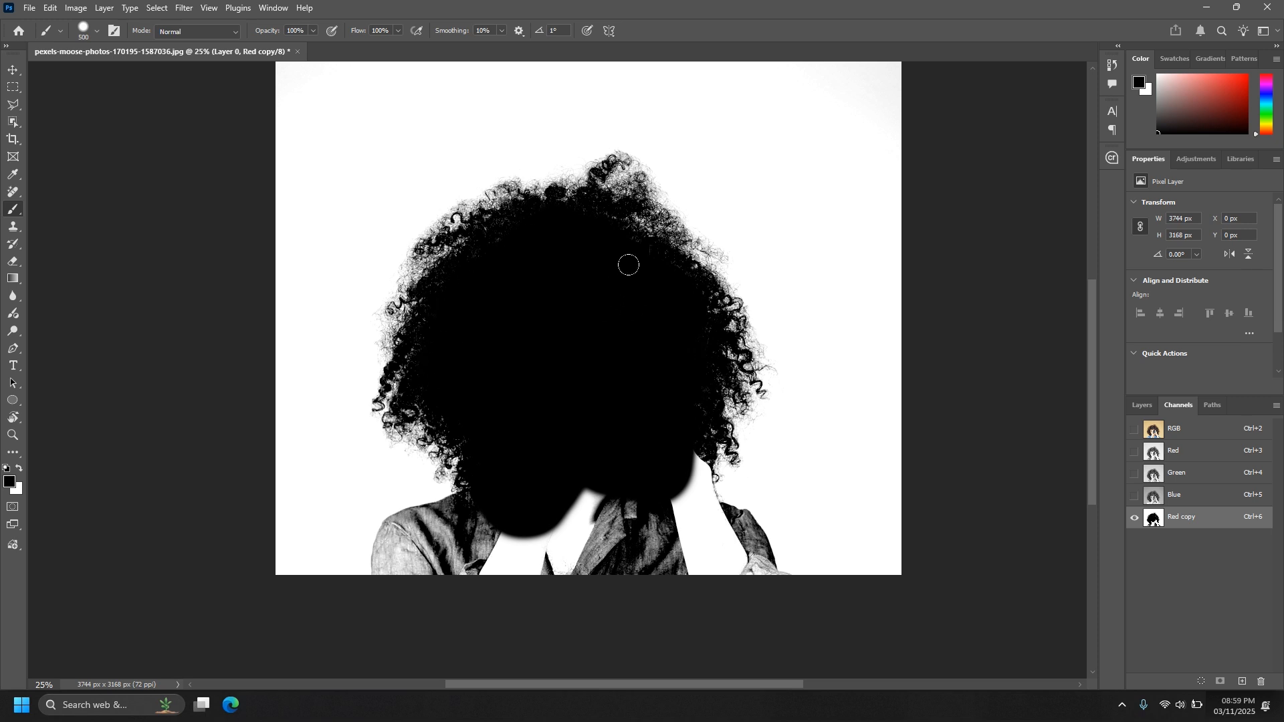
drag(587, 524, 637, 368)
Fill the shirt shoulder on the image's left side with black up to its outline using the brush at 200 px.
key(ctrl+plus)
key(ctrl+plus)
mouse_move(718, 317)
mouse_down()
mouse_move(643, 426)
mouse_move(483, 420)
mouse_move(656, 397)
mouse_up()
key(ctrl+plus)
key(ctrl+plus)
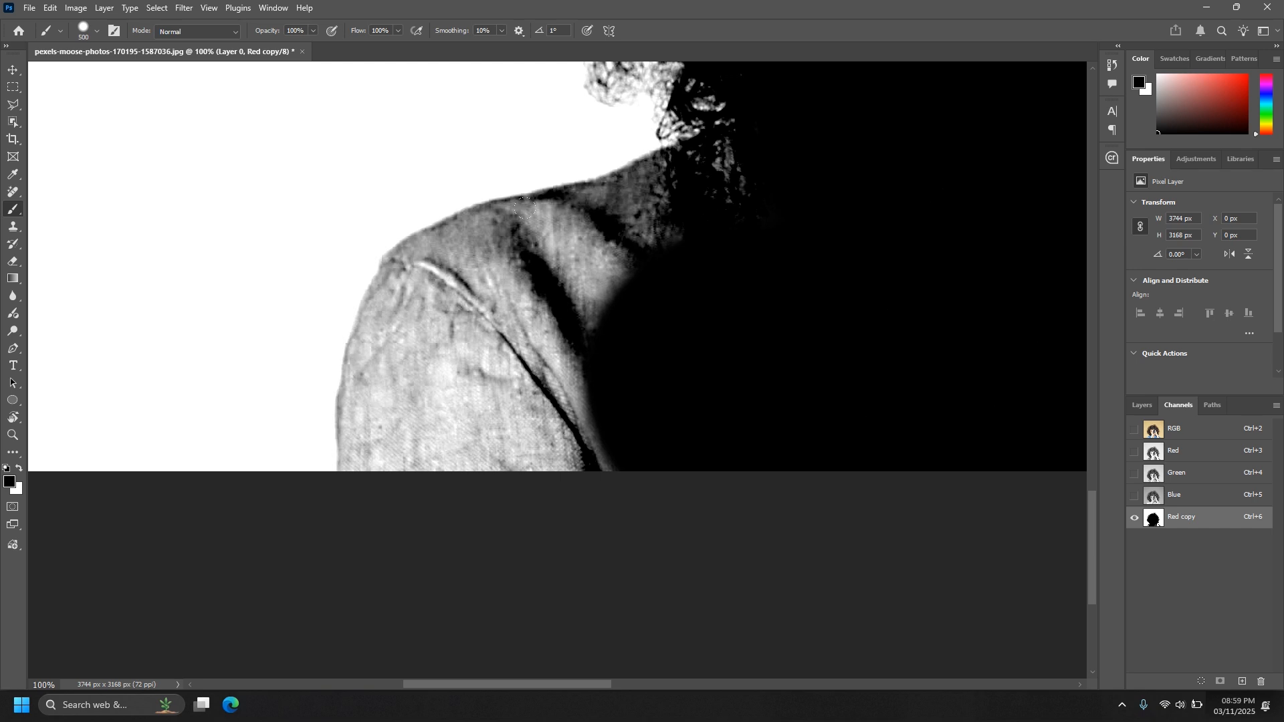
mouse_move(636, 162)
mouse_down()
mouse_move(588, 196)
mouse_move(498, 215)
mouse_move(378, 284)
mouse_move(347, 447)
mouse_move(357, 314)
mouse_move(498, 341)
mouse_move(432, 212)
mouse_move(728, 144)
mouse_up()
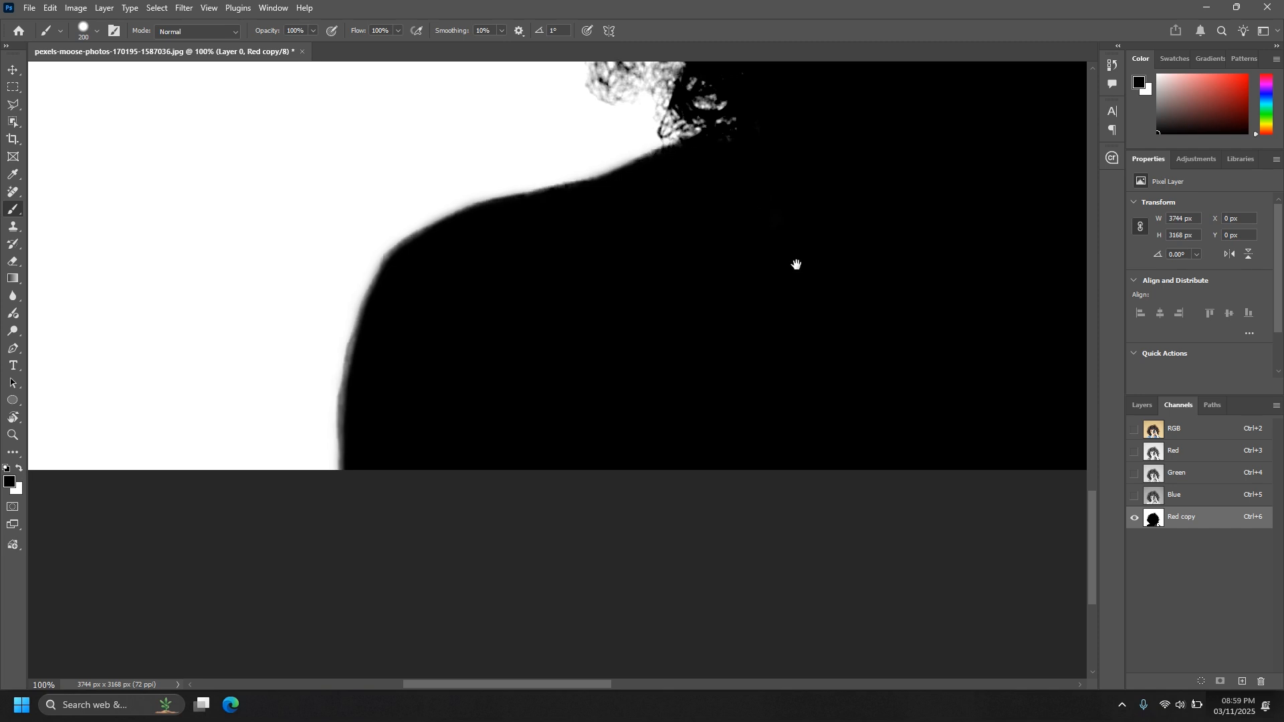
Paint the neck edge, shoulder and sleeve on the image's right side solid black on the Red copy channel, using a 90 px brush.
drag(796, 263, 327, 299)
key(ctrl+minus)
key(ctrl+minus)
mouse_move(553, 238)
mouse_down()
mouse_move(636, 221)
mouse_move(653, 287)
mouse_move(426, 368)
mouse_move(550, 281)
mouse_move(659, 433)
mouse_up()
drag(570, 442, 487, 487)
key(ctrl+plus)
key(ctrl+plus)
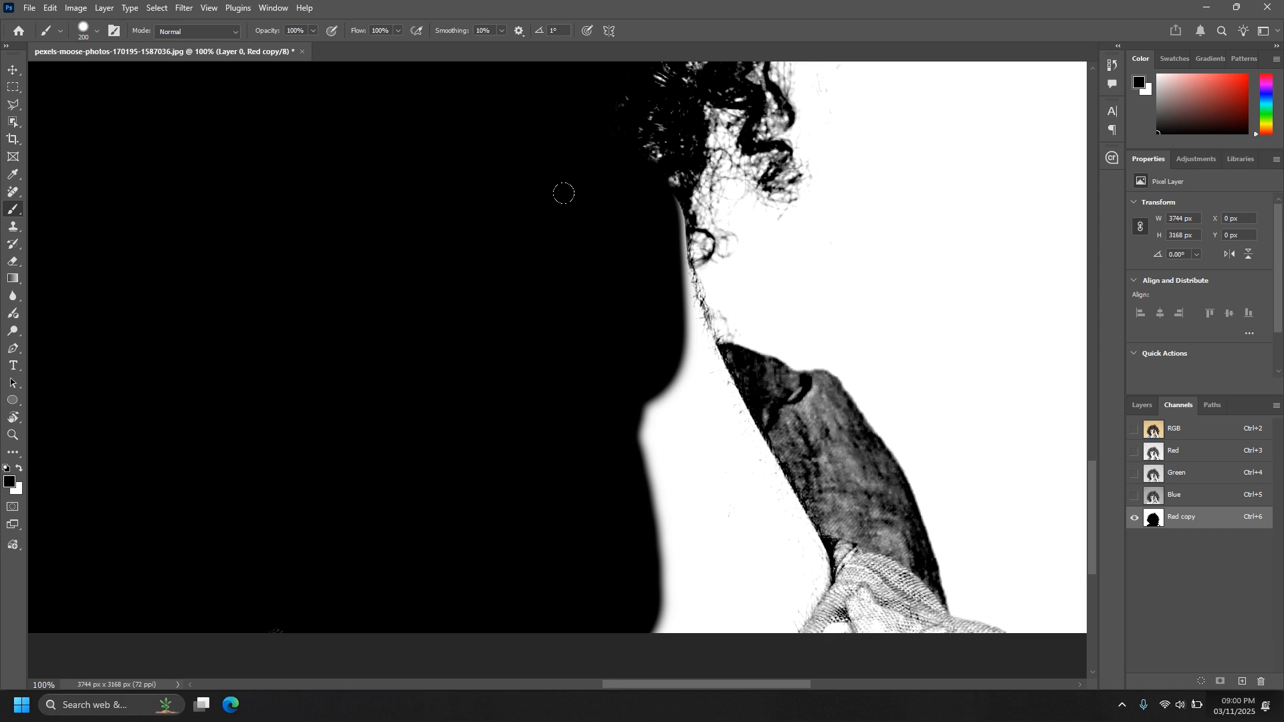
mouse_move(561, 162)
mouse_down()
mouse_move(579, 267)
mouse_move(645, 387)
mouse_move(640, 353)
mouse_move(688, 374)
mouse_move(705, 413)
mouse_move(655, 539)
mouse_move(616, 478)
mouse_move(630, 429)
mouse_move(573, 341)
mouse_up()
key(bracketleft)
key(bracketleft)
key(bracketleft)
key(bracketleft)
key(bracketleft)
mouse_move(676, 269)
mouse_down()
mouse_move(741, 311)
mouse_move(734, 285)
mouse_move(790, 413)
mouse_move(801, 402)
mouse_move(762, 476)
mouse_move(777, 537)
mouse_move(832, 500)
mouse_move(831, 486)
mouse_move(838, 514)
mouse_move(931, 554)
mouse_move(854, 530)
mouse_up()
key(ctrl+minus)
key(ctrl+minus)
key(ctrl+minus)
key(ctrl+minus)
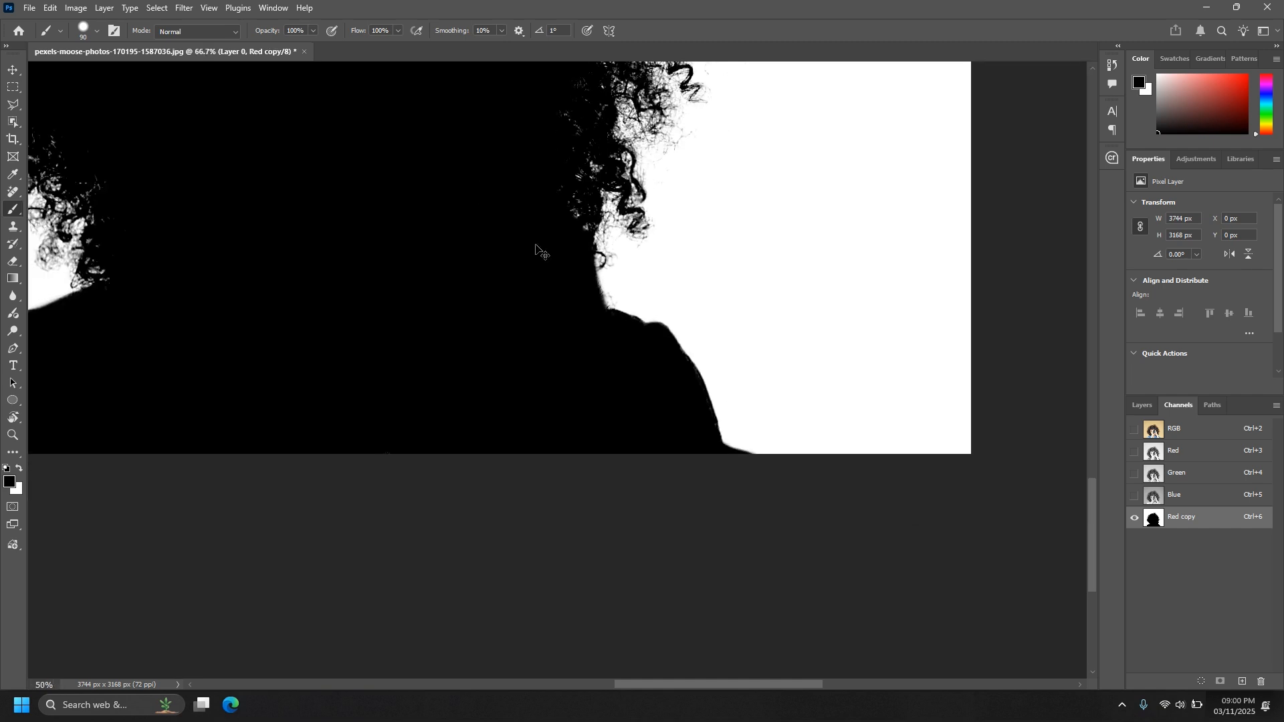
drag(536, 274, 616, 483)
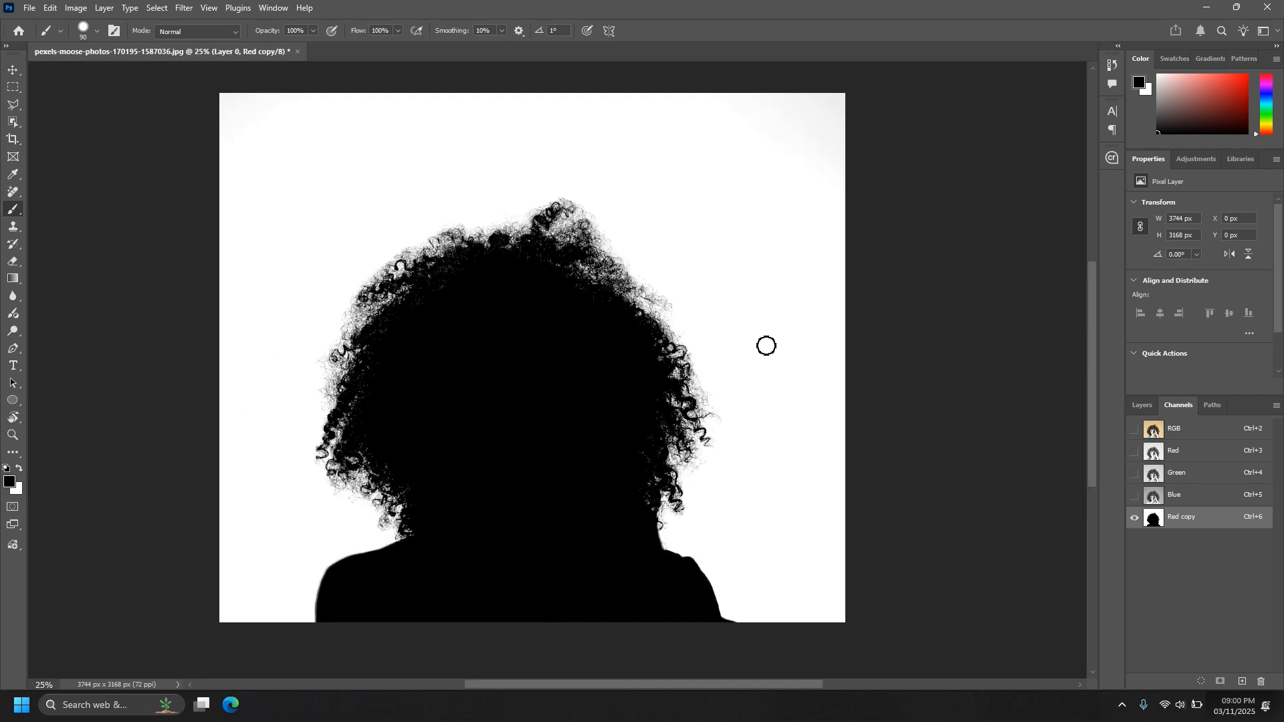
Load the Red copy channel as a selection and add an inverted layer mask from it to Layer 0, hiding the backdrop.
ctrl+click(1153, 527)
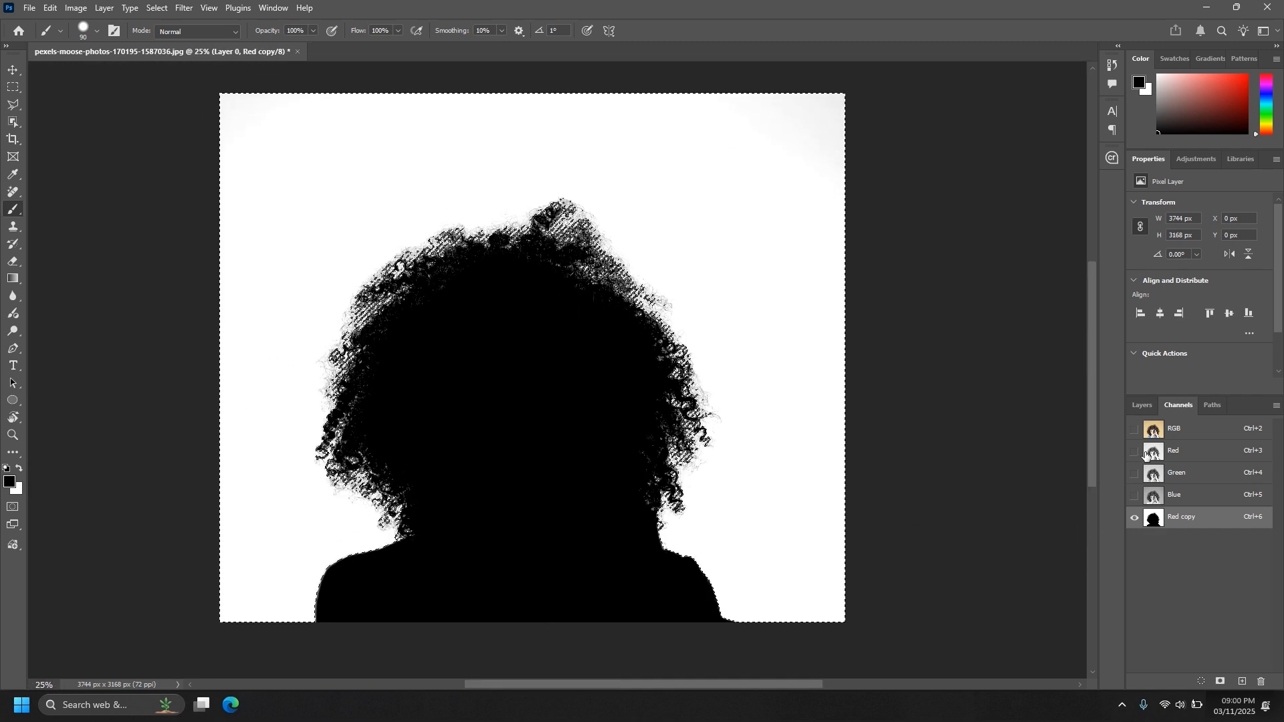
click(1142, 406)
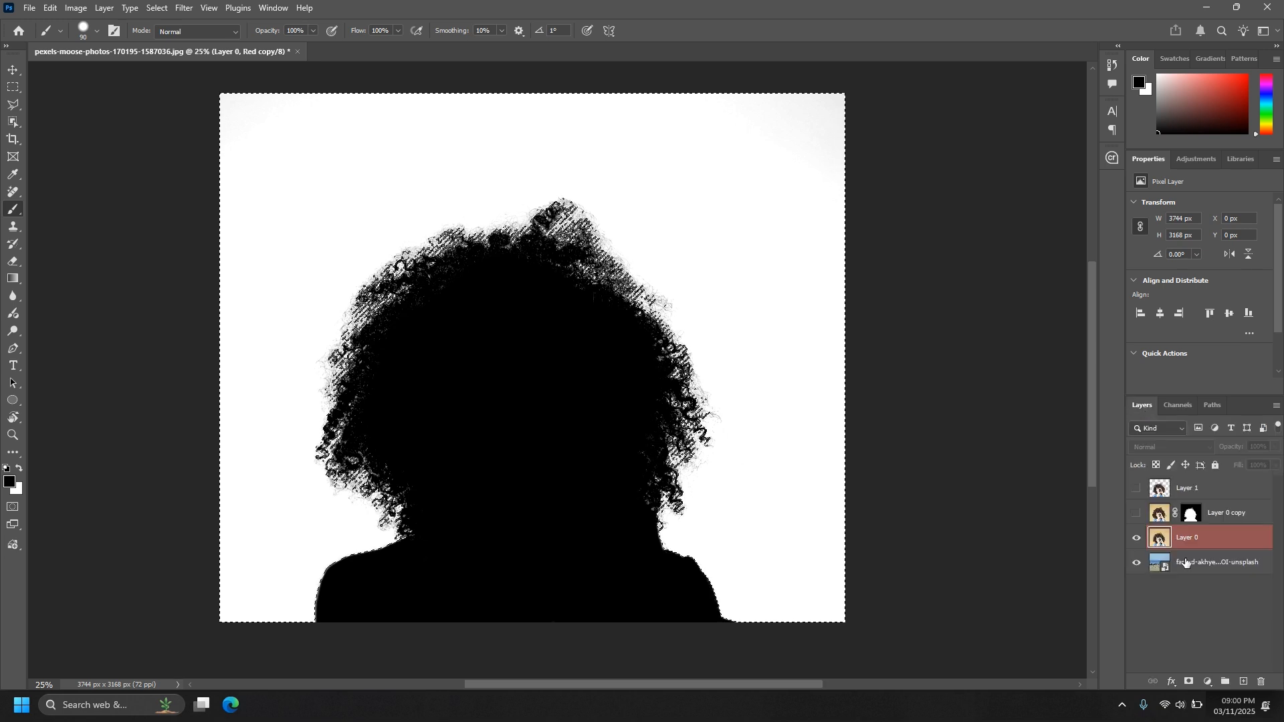
click(1189, 681)
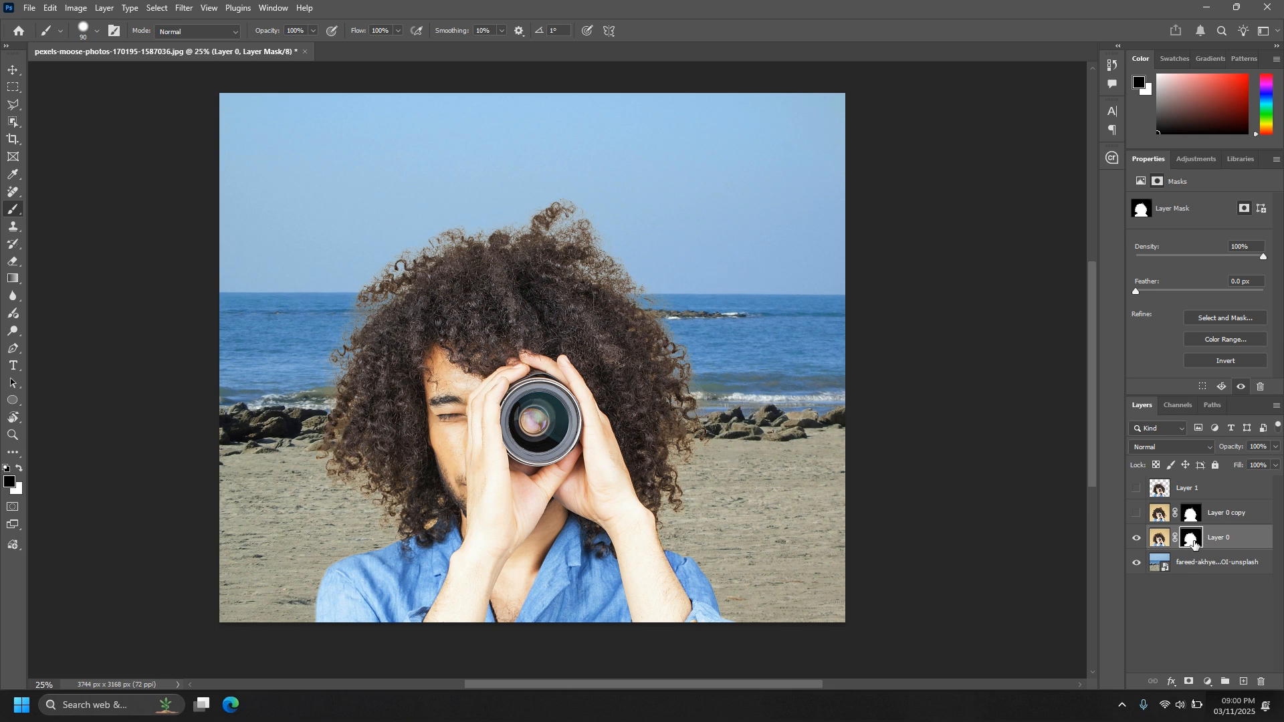
Refine Layer 0's mask in Select and Mask with Decontaminate Colors at 100%, output to New Layer with Layer Mask.
click(1222, 319)
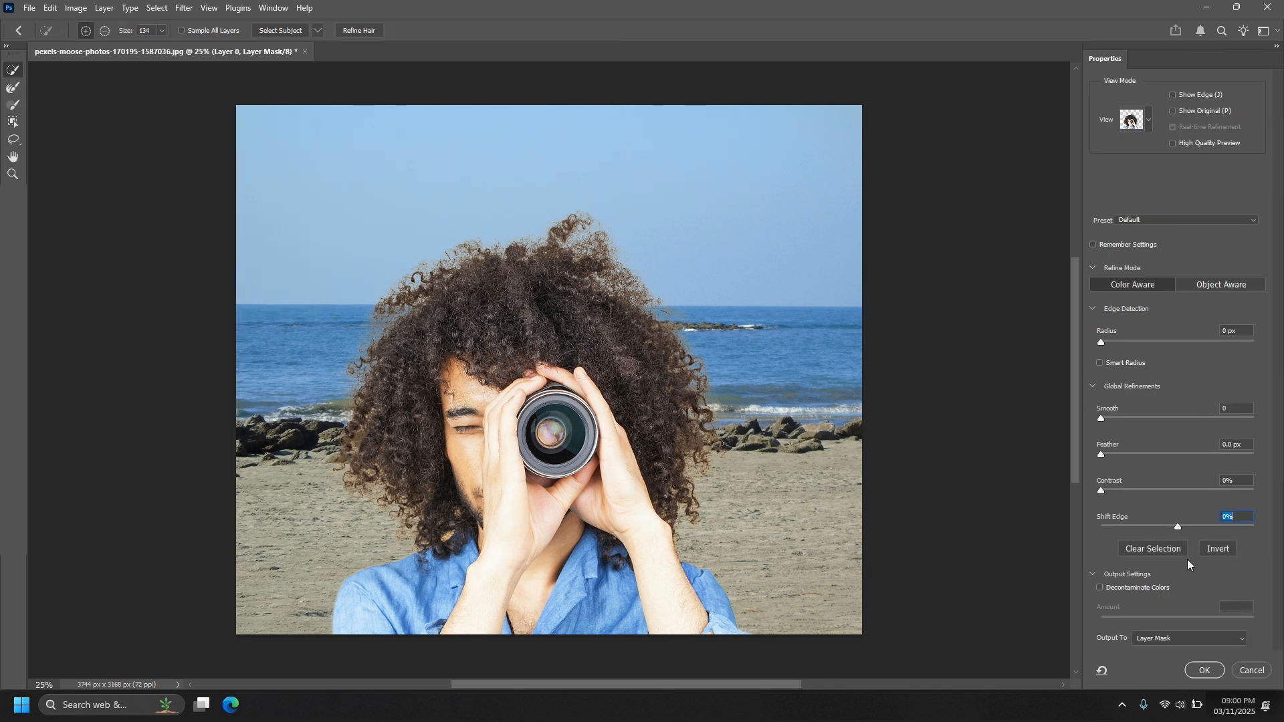
click(1099, 587)
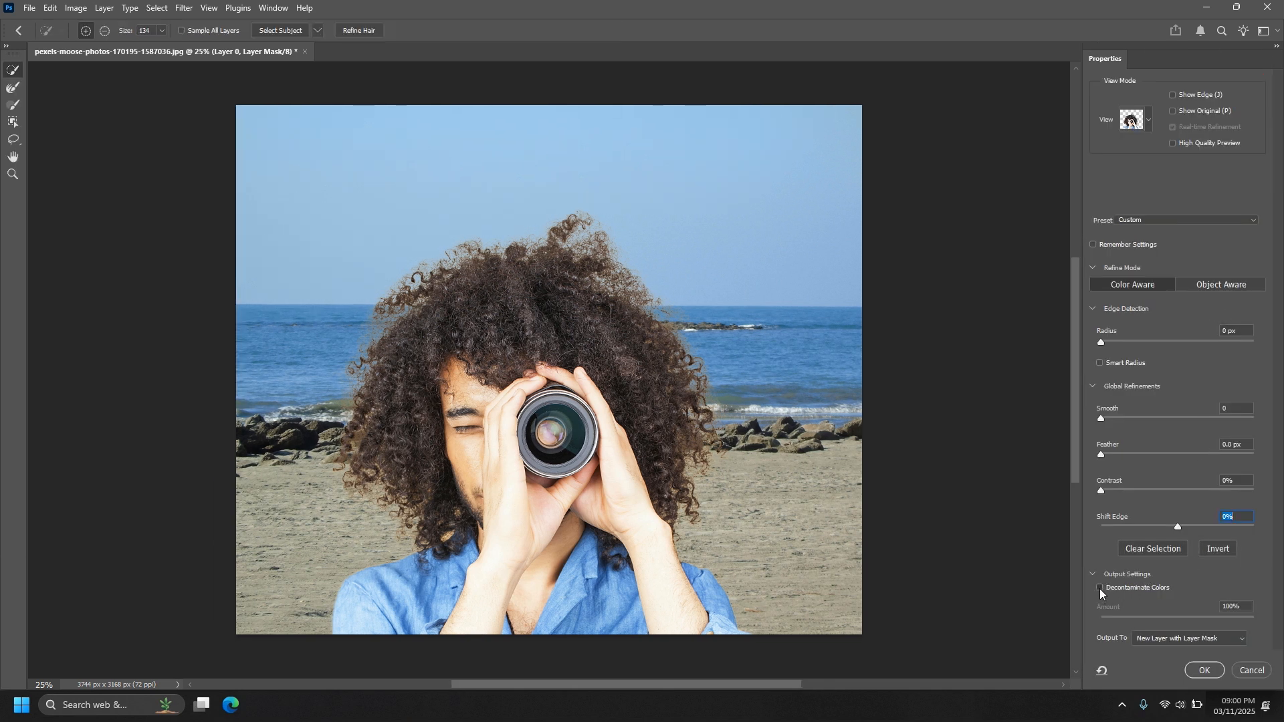
click(1136, 585)
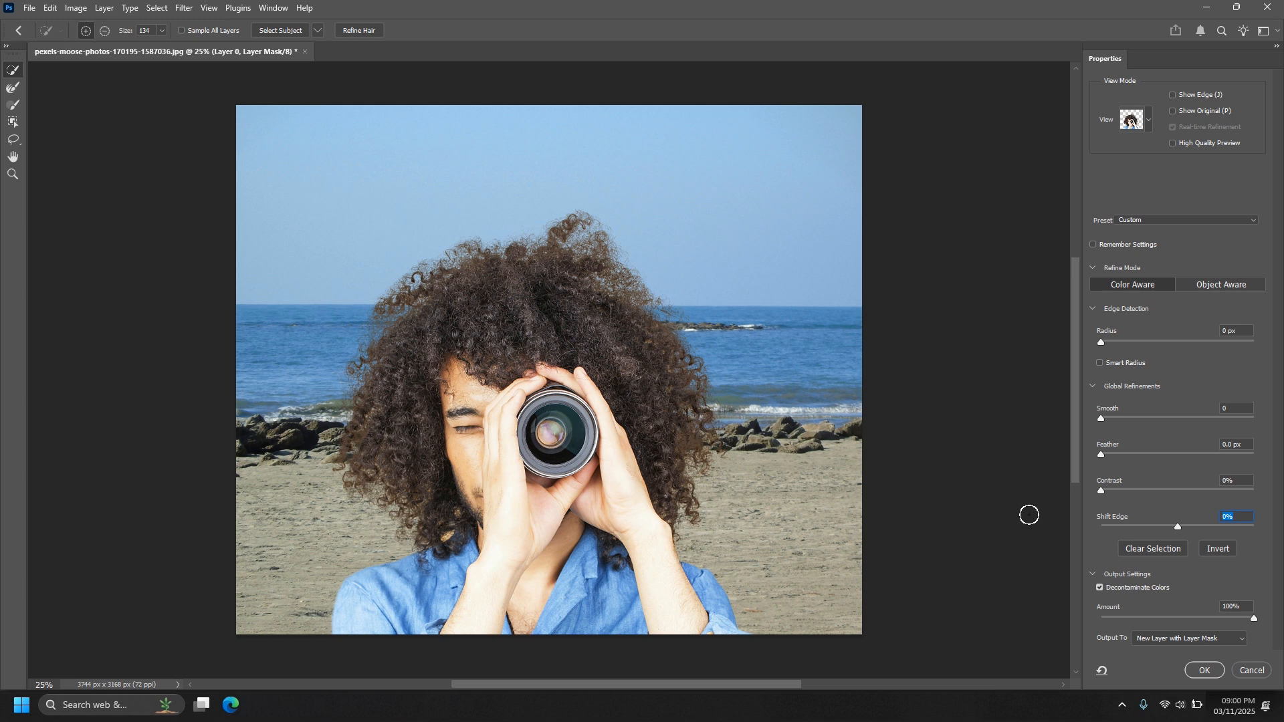
click(1195, 672)
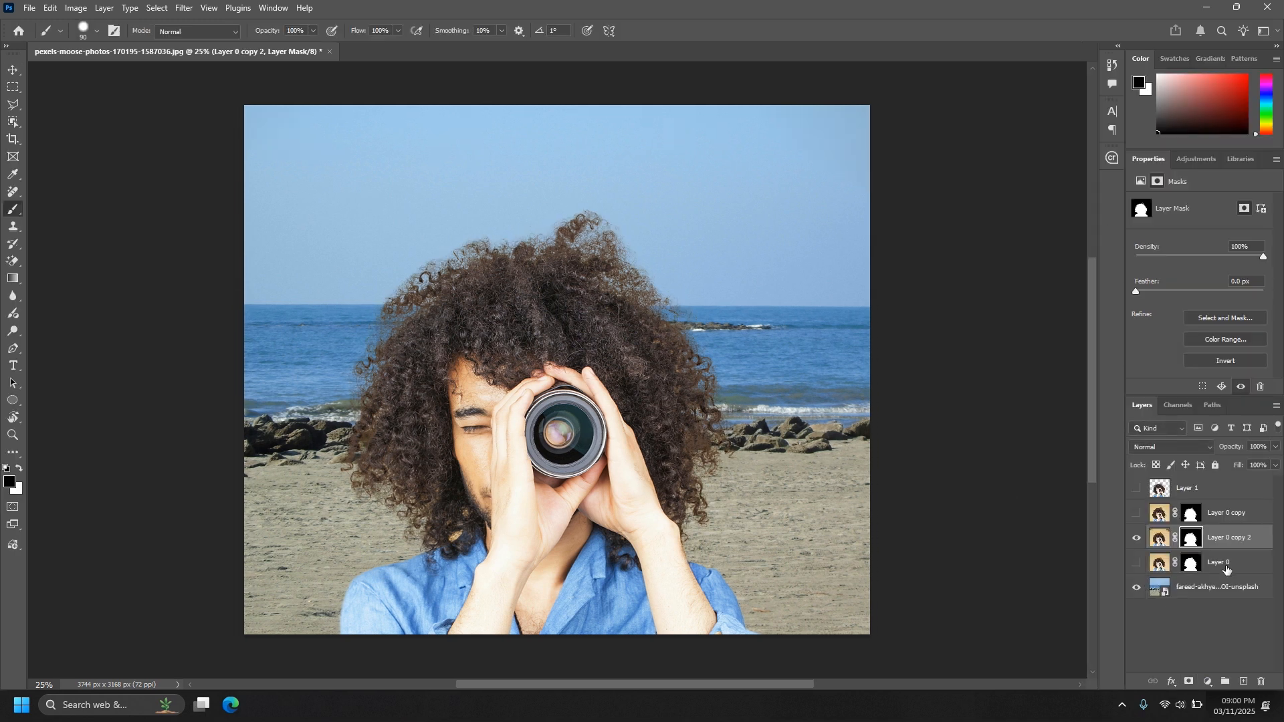
Compare the cutouts on Layer 1, Layer 0 copy and Layer 0 copy 2 over the beach by toggling their visibility.
click(1136, 540)
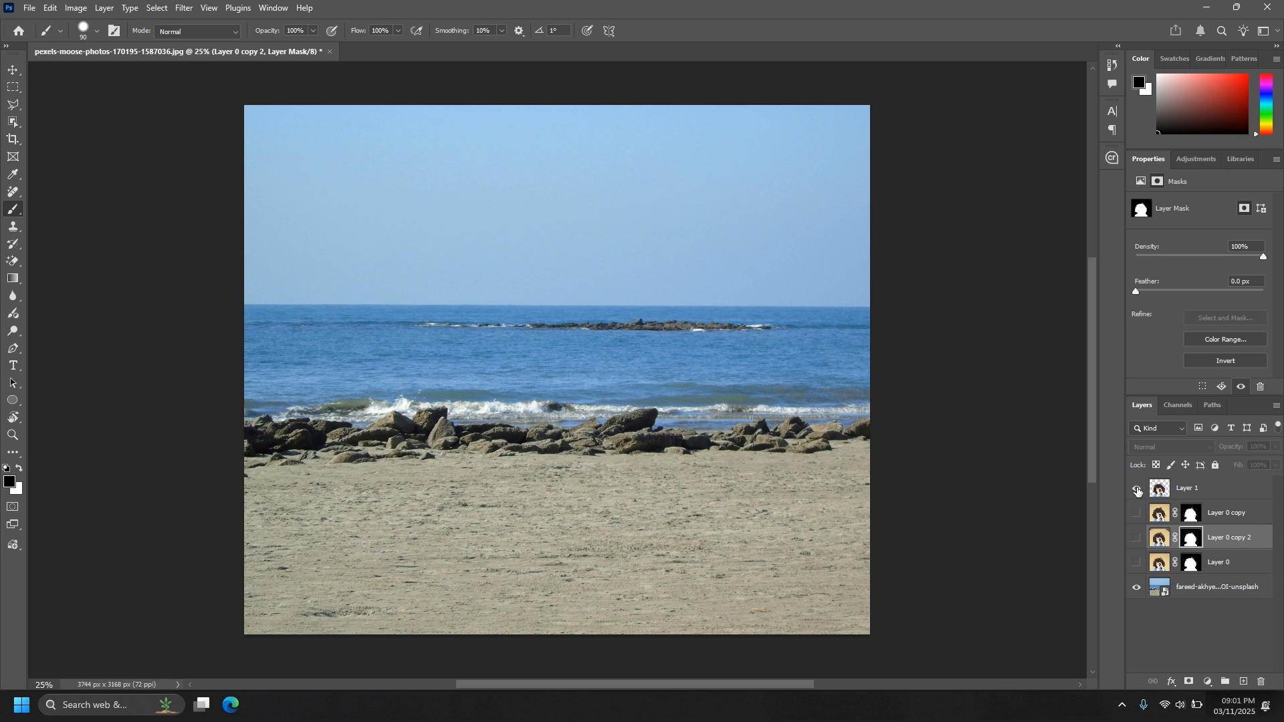
click(1137, 490)
click(1137, 490)
click(1137, 514)
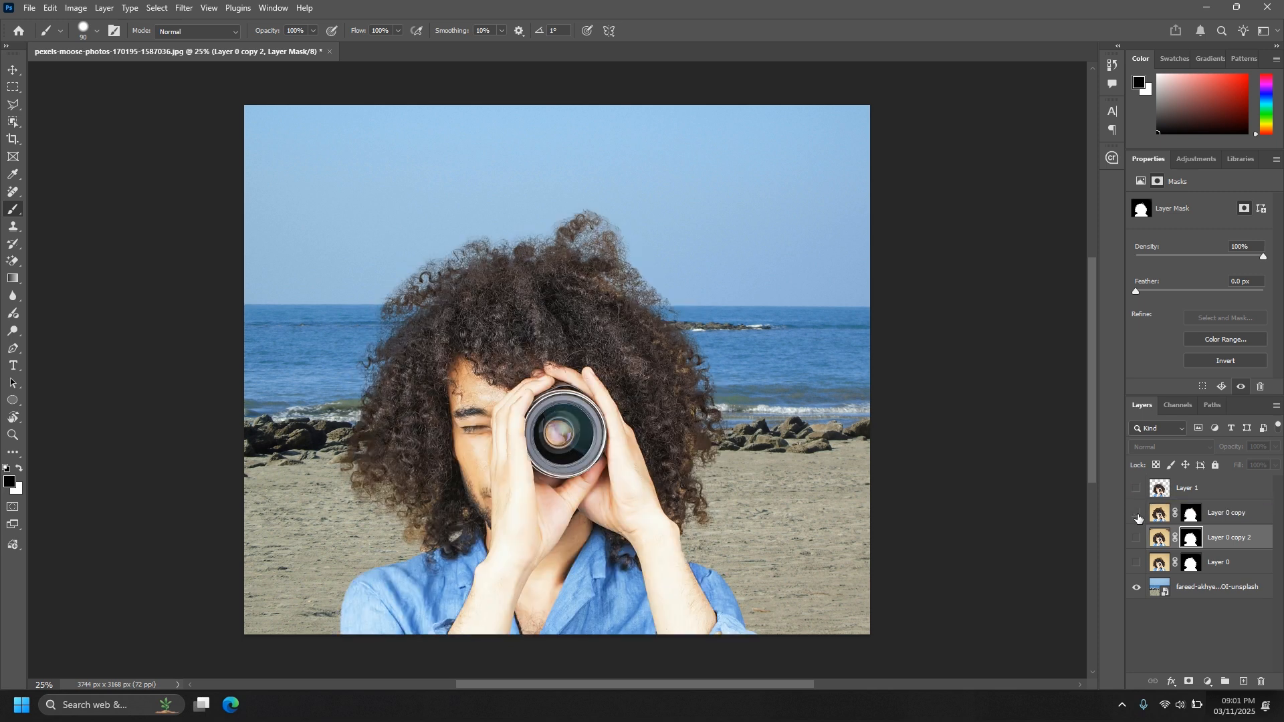
click(1137, 514)
click(1136, 540)
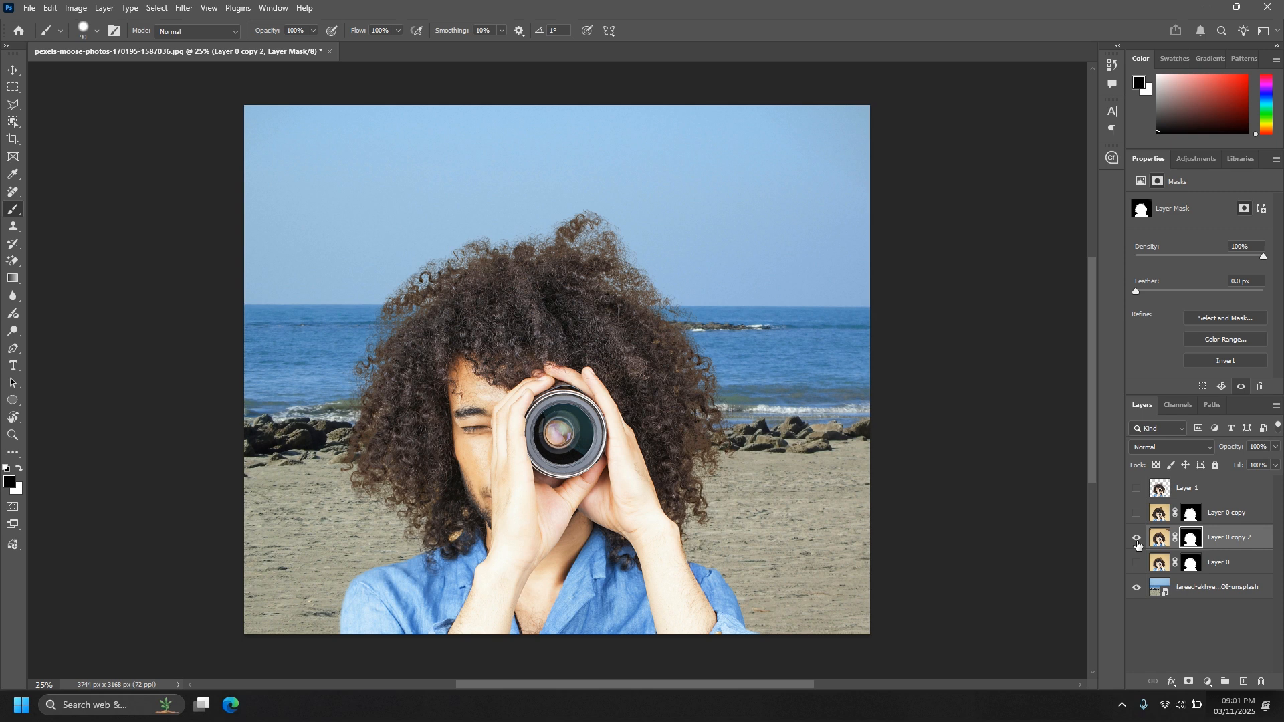
click(1136, 540)
click(1137, 540)
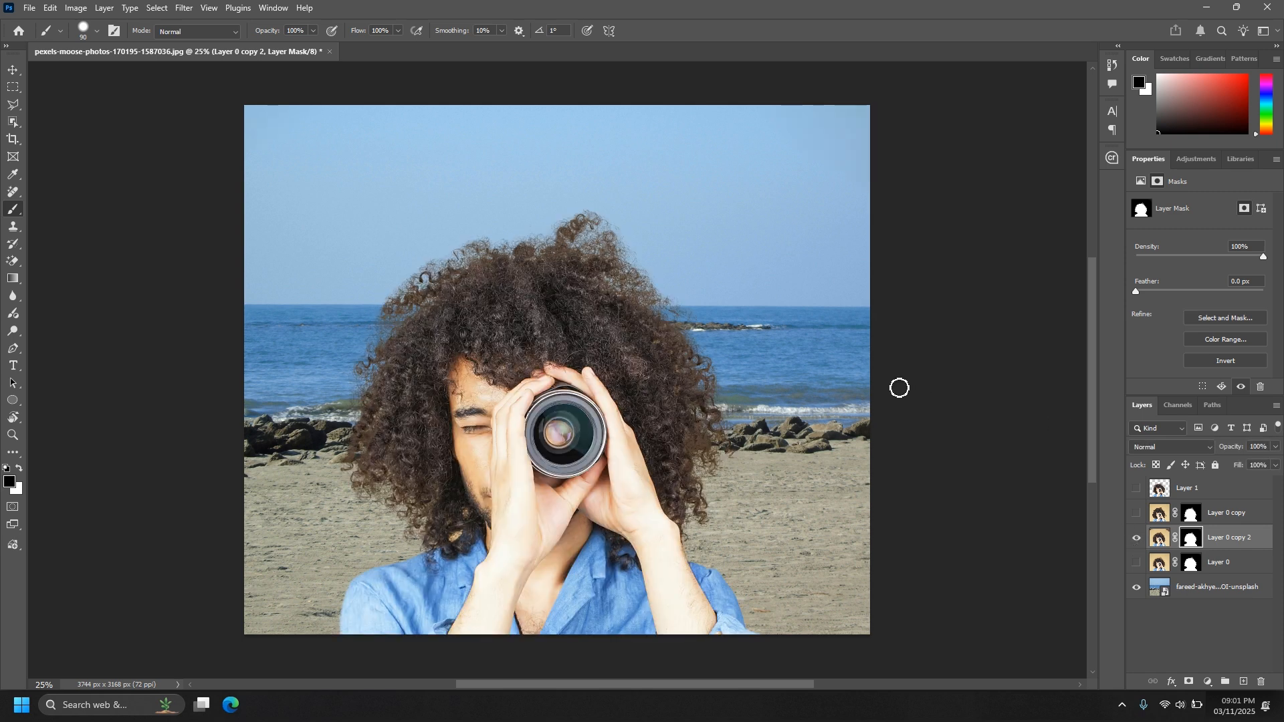